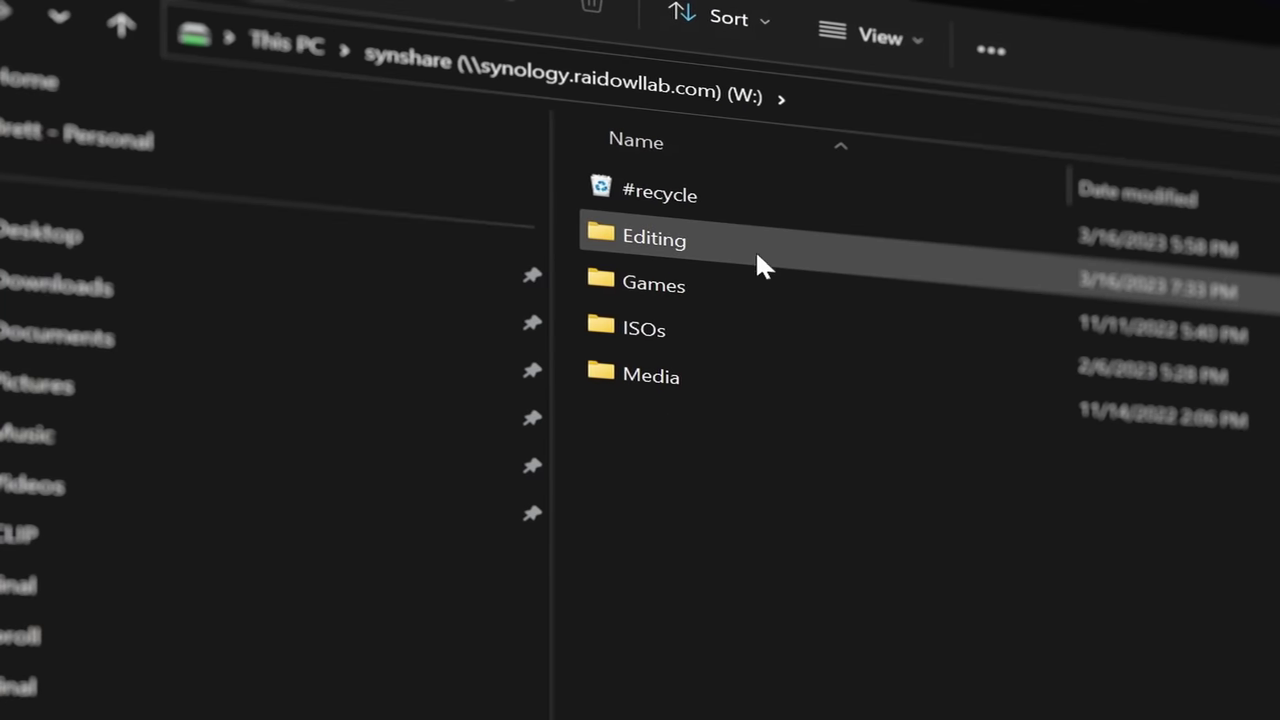
Open the Editing folder on the W: synshare drive, then its _projects subfolder
double_click(735, 258)
double_click(700, 250)
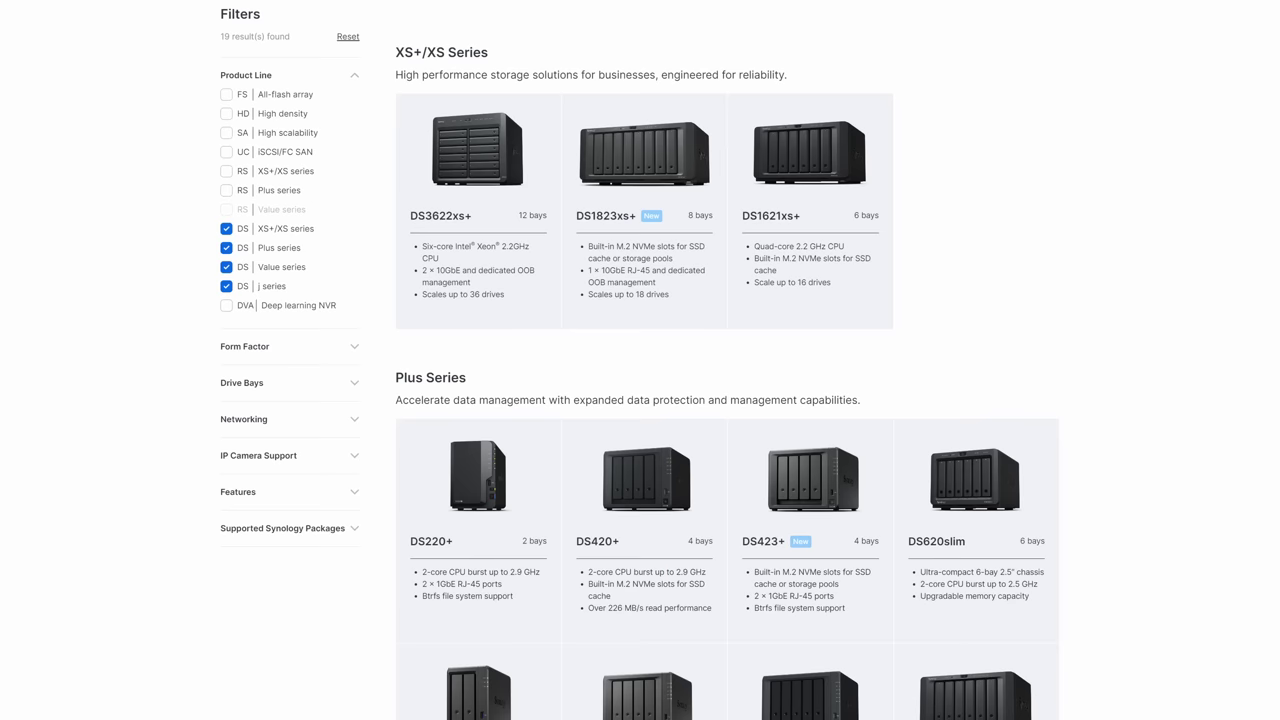
scroll(640, 360, down, 11)
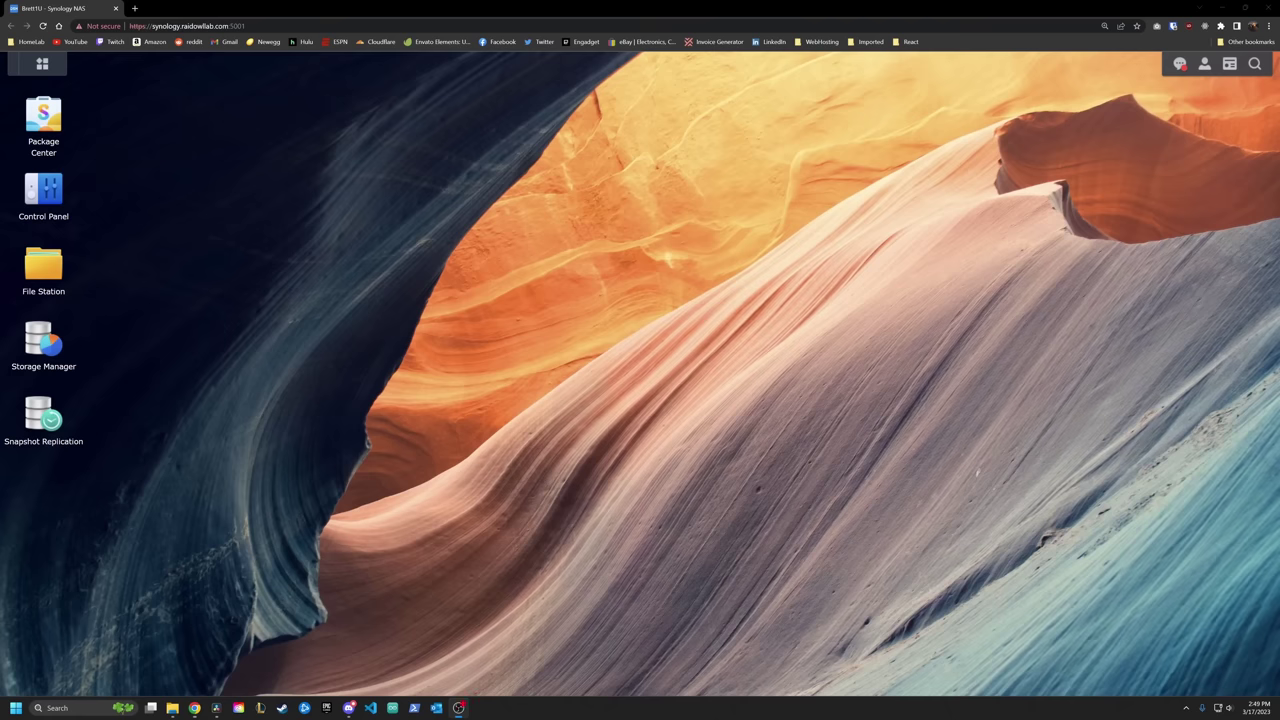
Browse File Station to SynShare > Editing, then return to the synshare File Explorer window
click(52, 261)
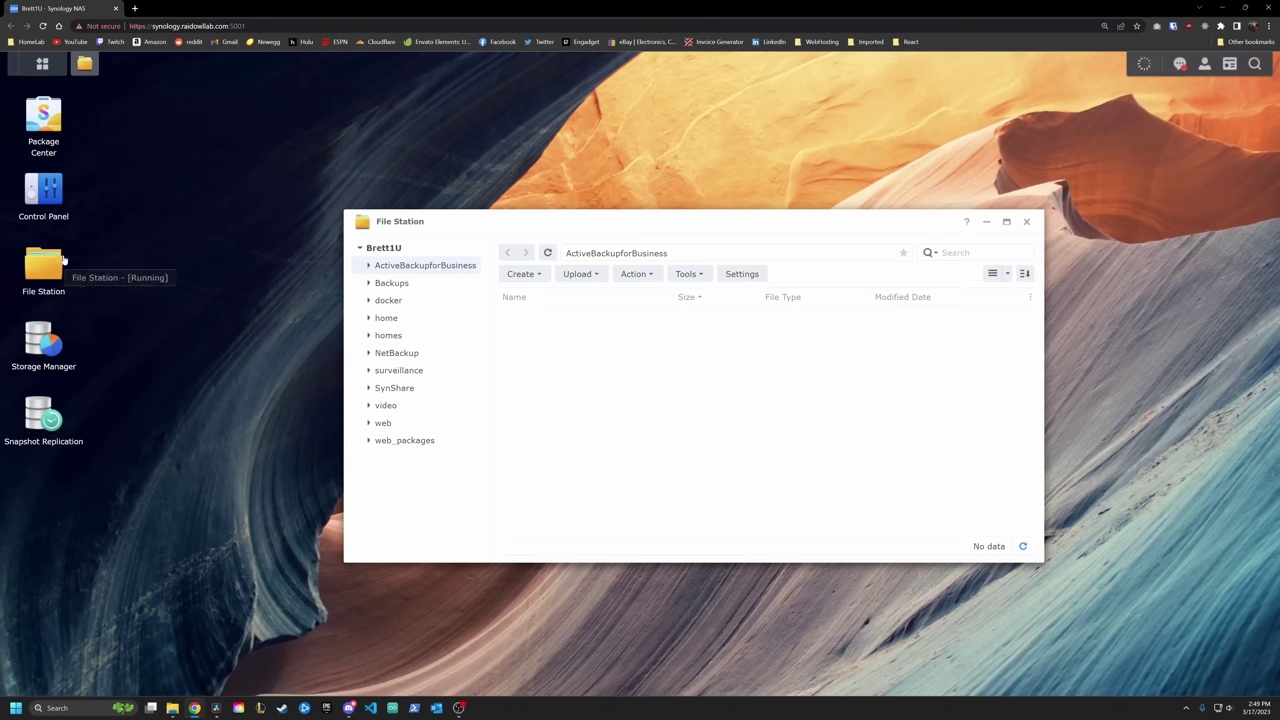
click(392, 389)
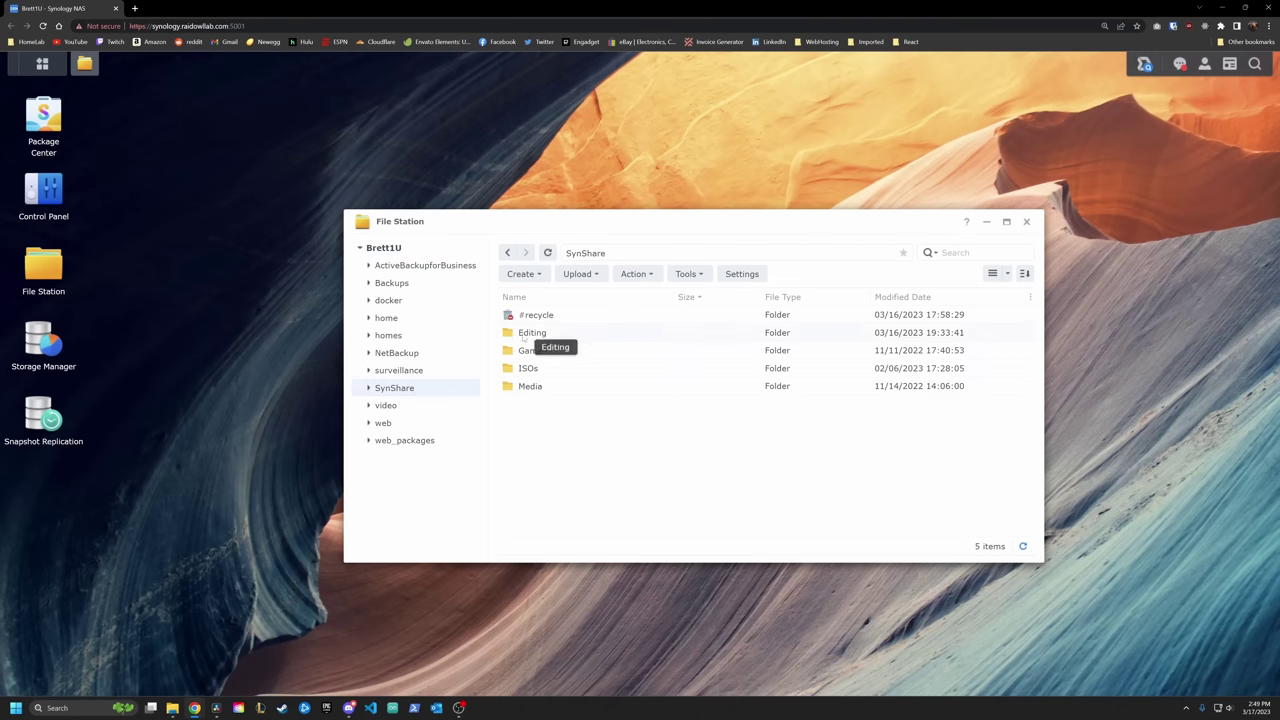
double_click(530, 336)
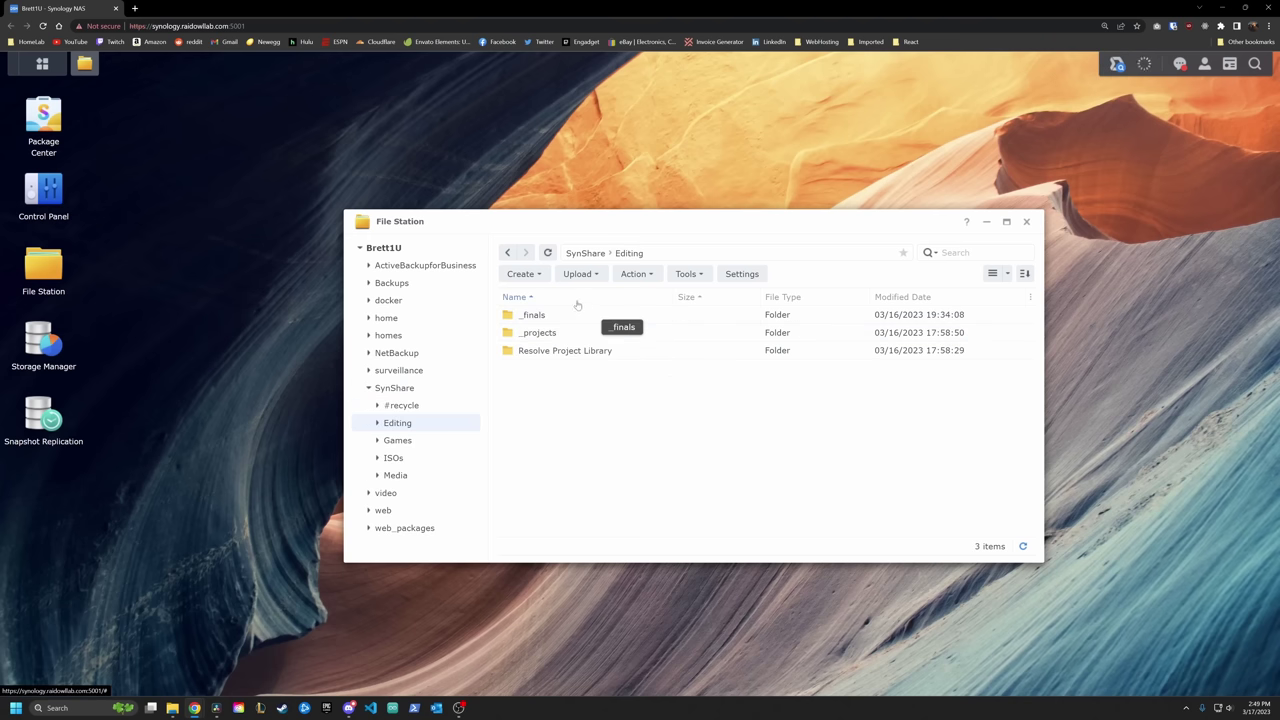
mouse_move(175, 713)
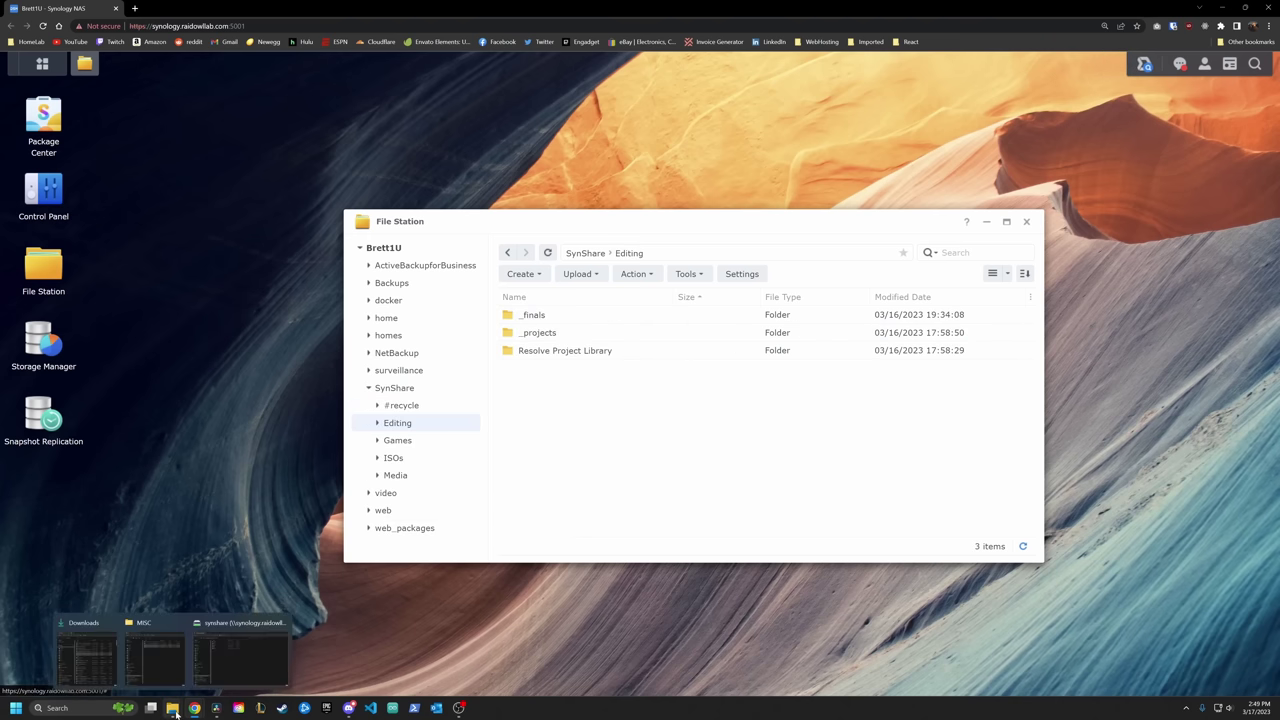
click(240, 655)
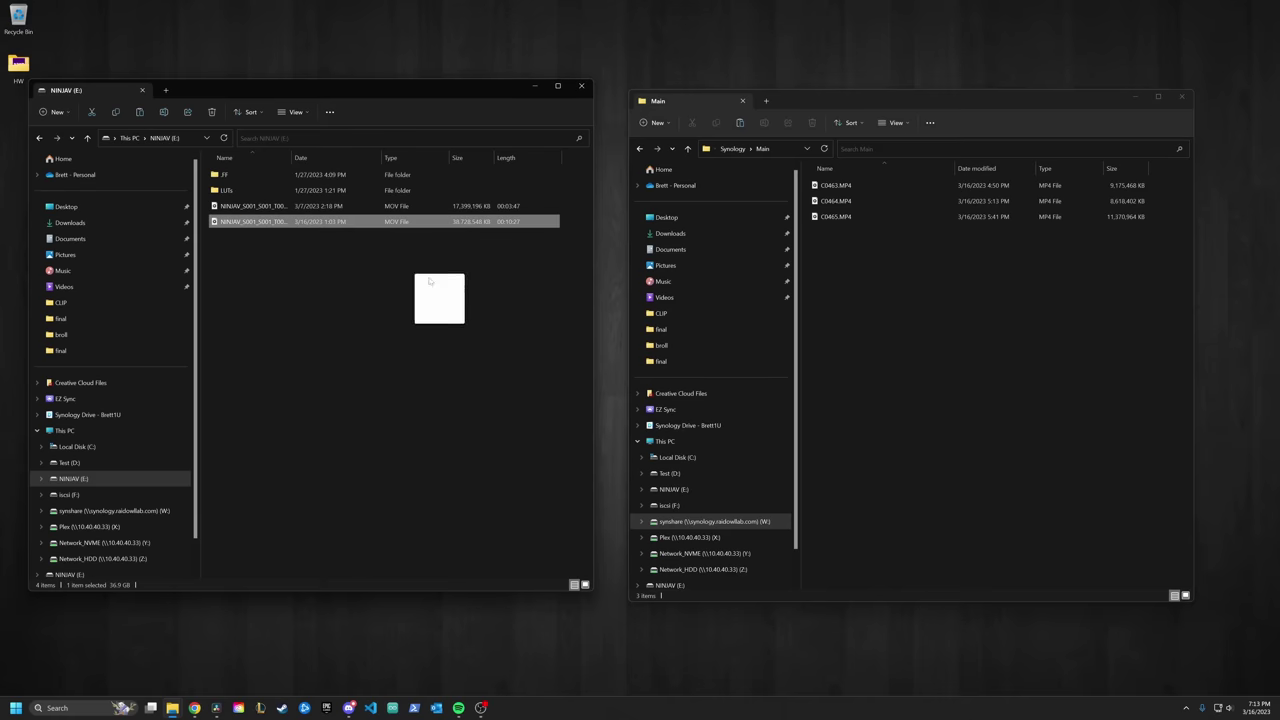
Drag the NINJAV .MOV recording from the NINJAV (E:) window into the Synology Main folder
drag(860, 275, 859, 272)
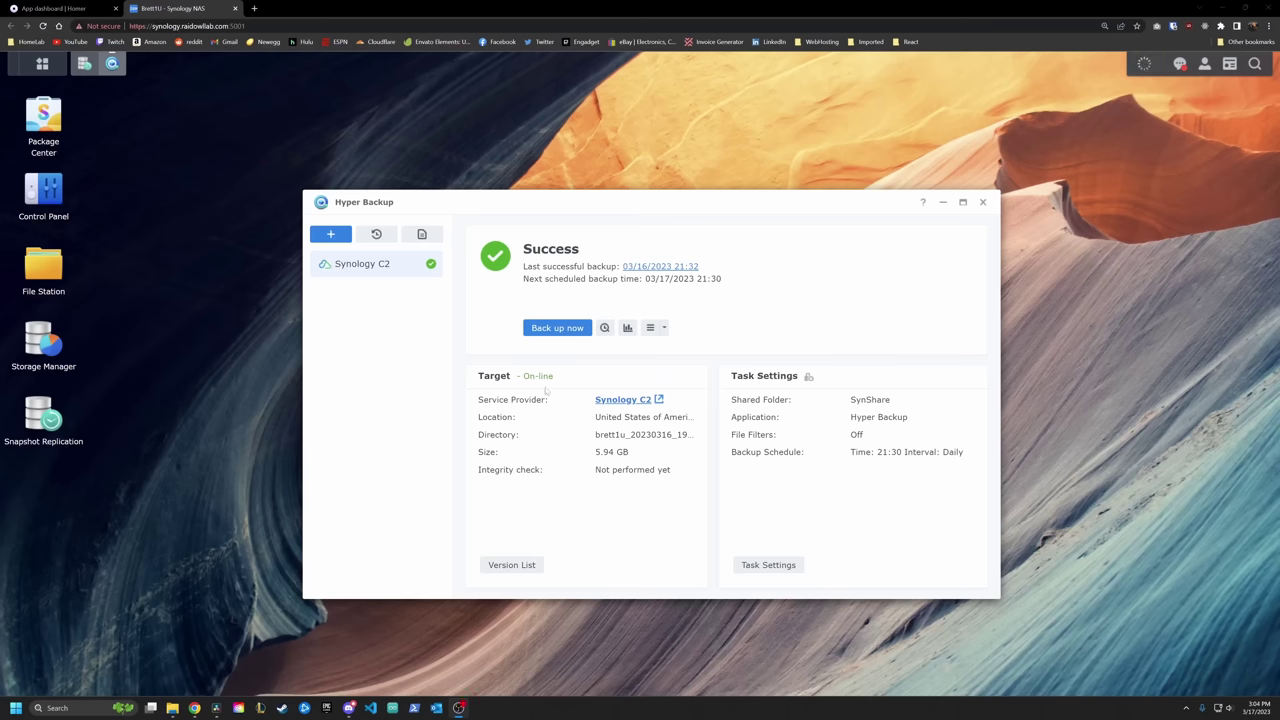
Bring the Snapshot Replication window in front of Hyper Backup
click(82, 63)
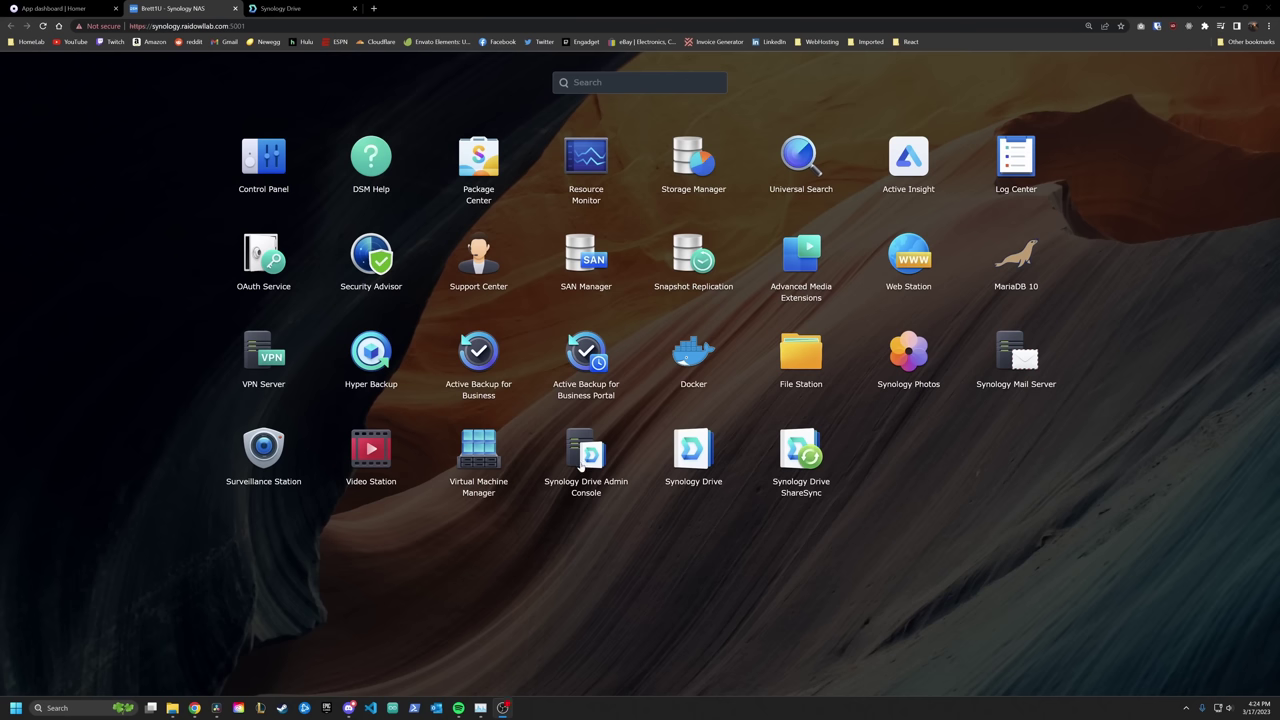
Show the Team Folder list in Synology Drive Admin Console, then view the desktop utilities downloads
click(586, 455)
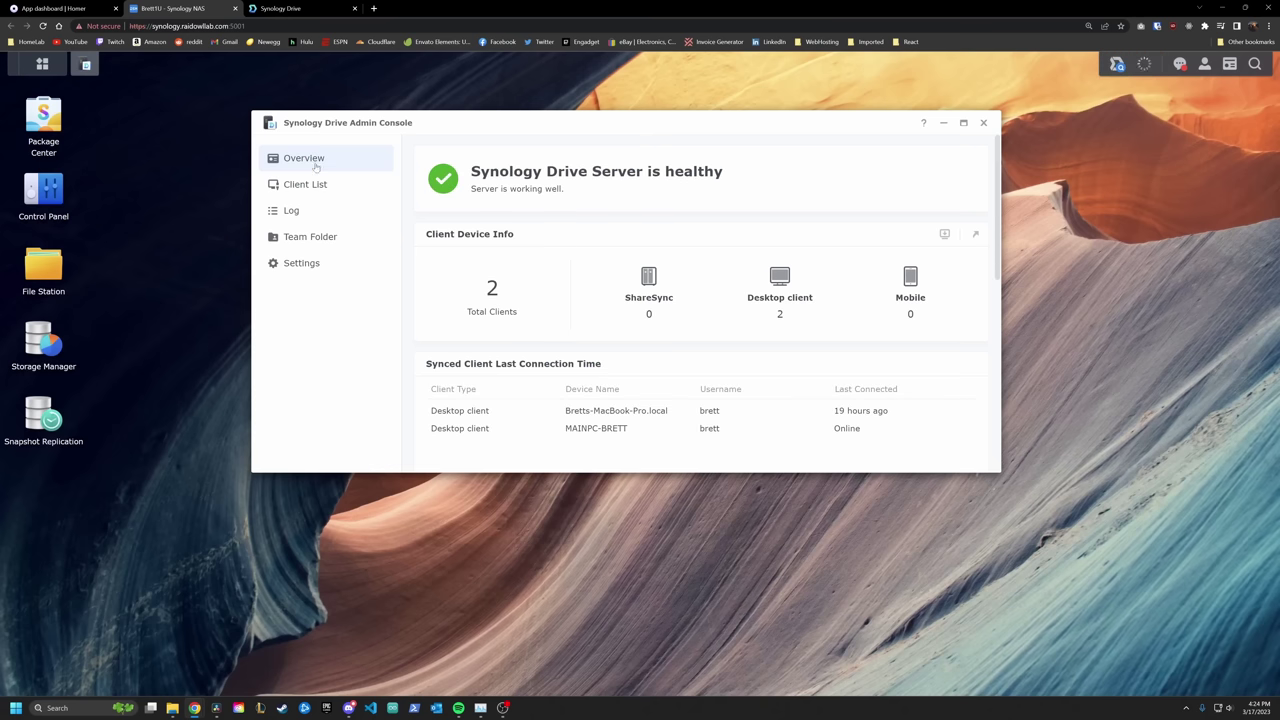
click(337, 245)
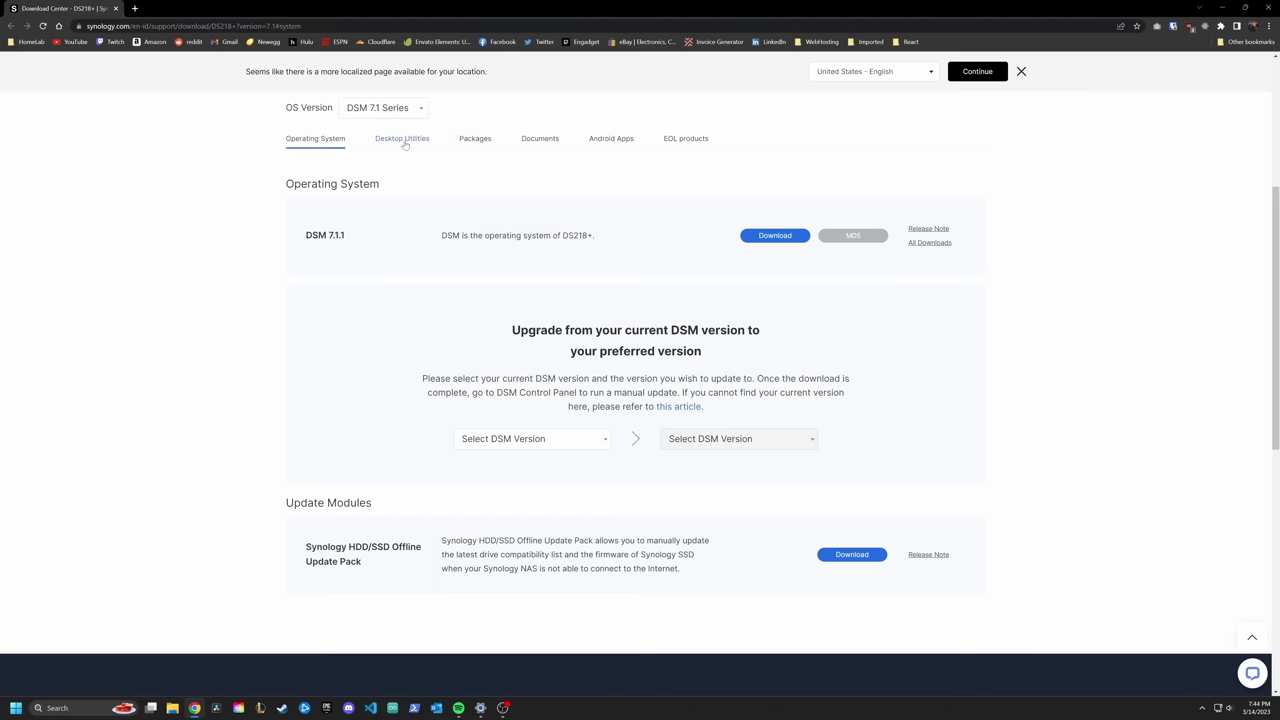
click(403, 139)
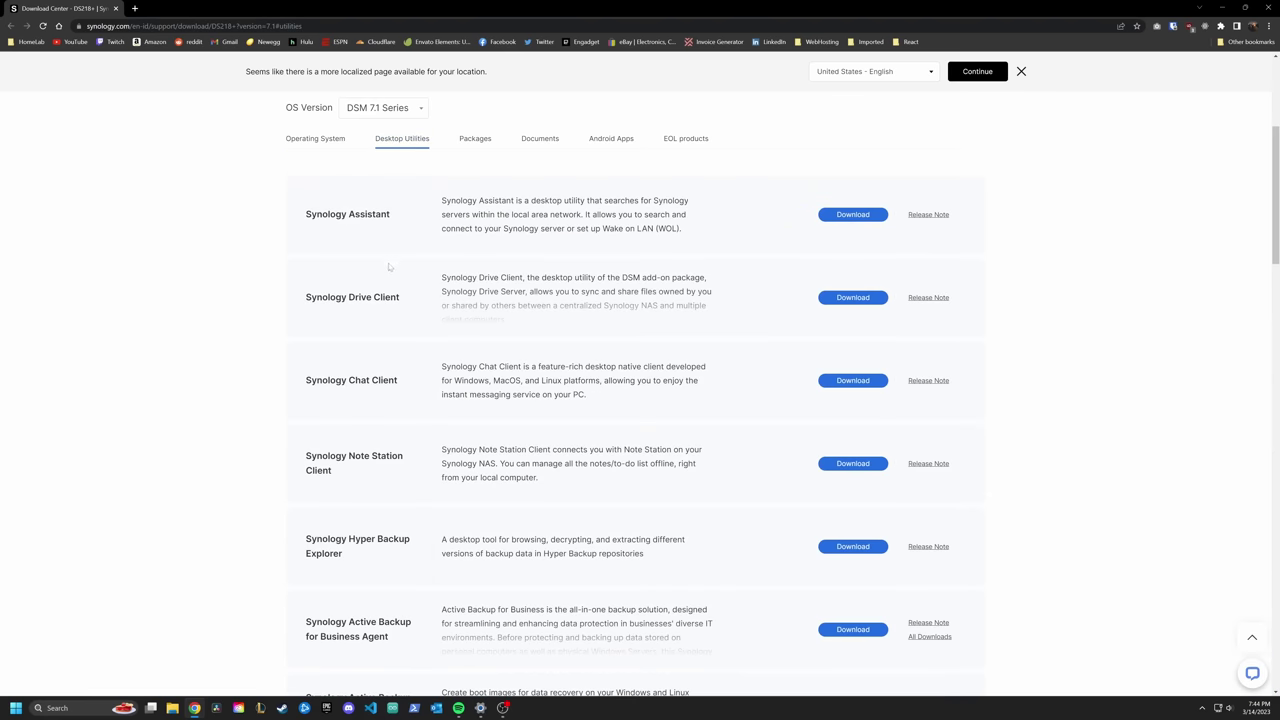
Download the Windows exe installer for Synology Drive Client
click(853, 297)
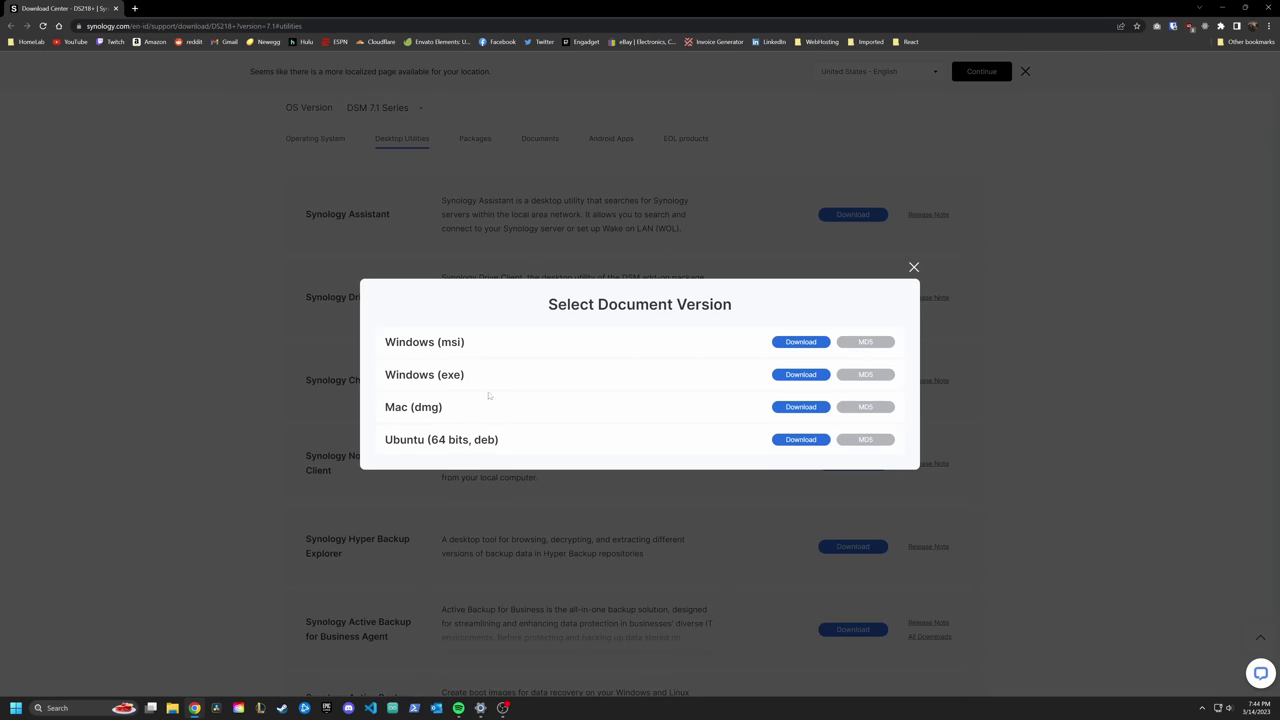
click(800, 375)
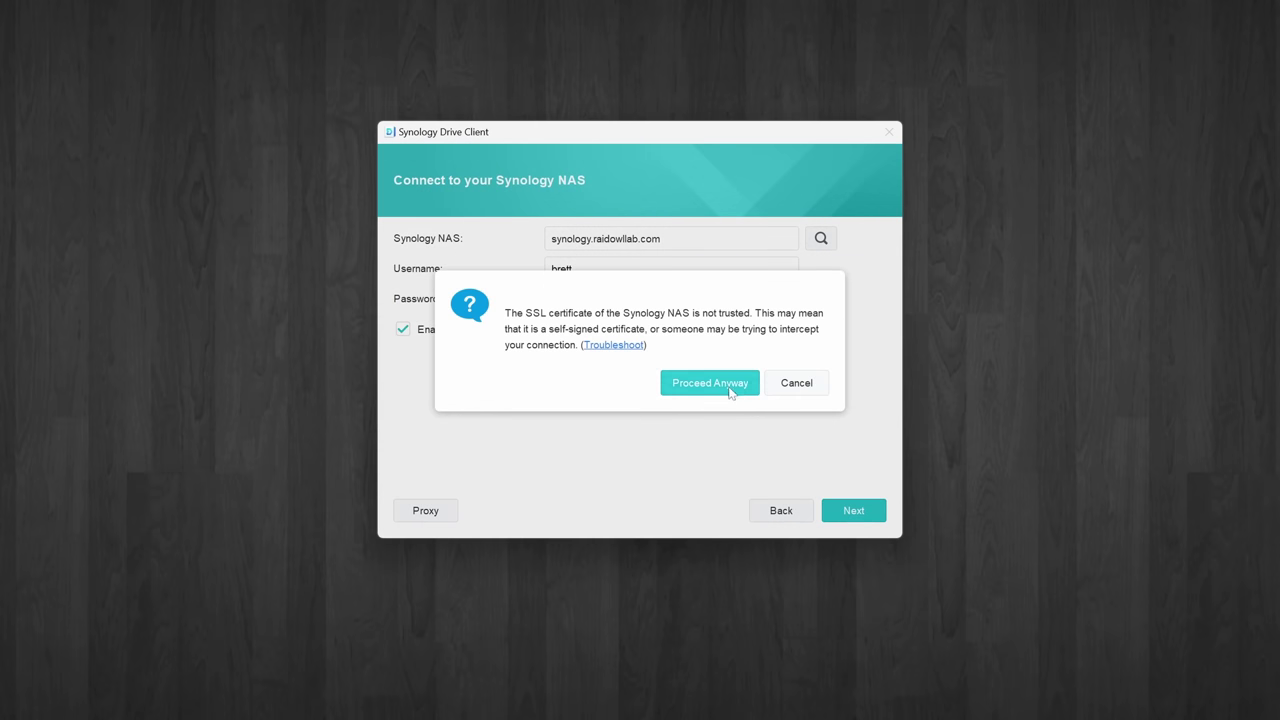
Accept the untrusted certificate and create a sync task for the NAS folder /SynShare/Editing
click(729, 391)
double_click(541, 326)
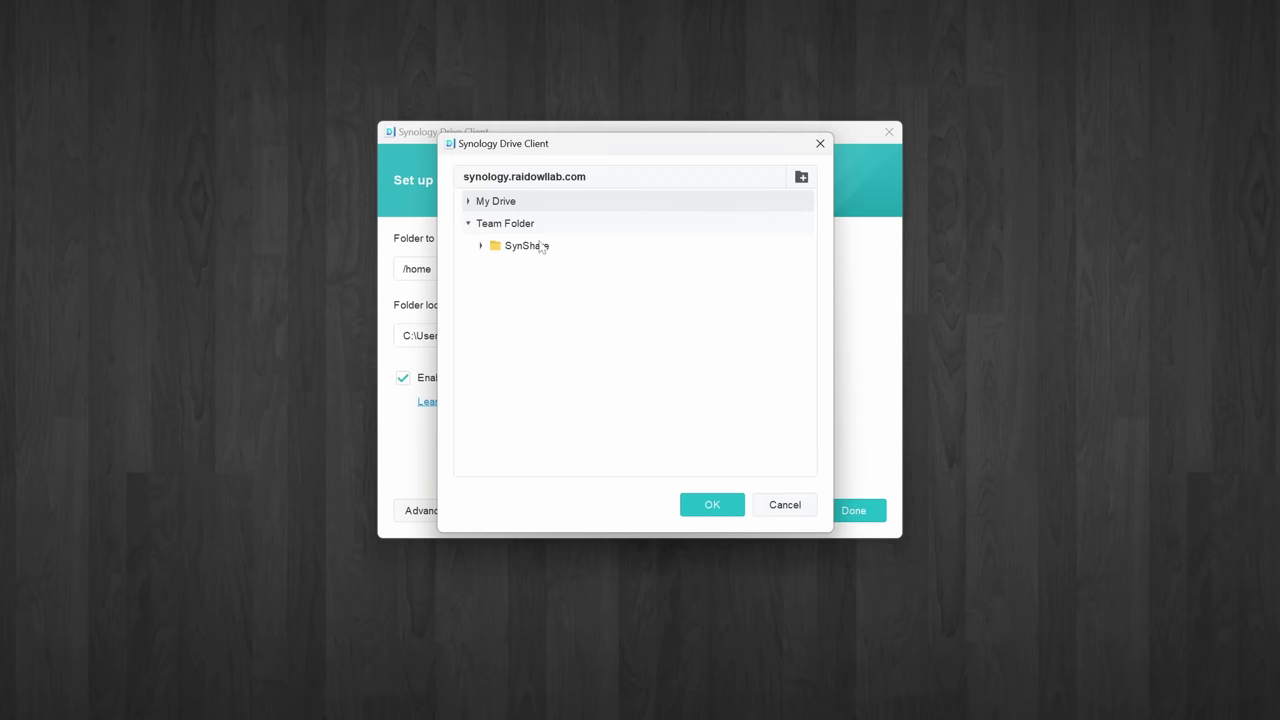
click(529, 269)
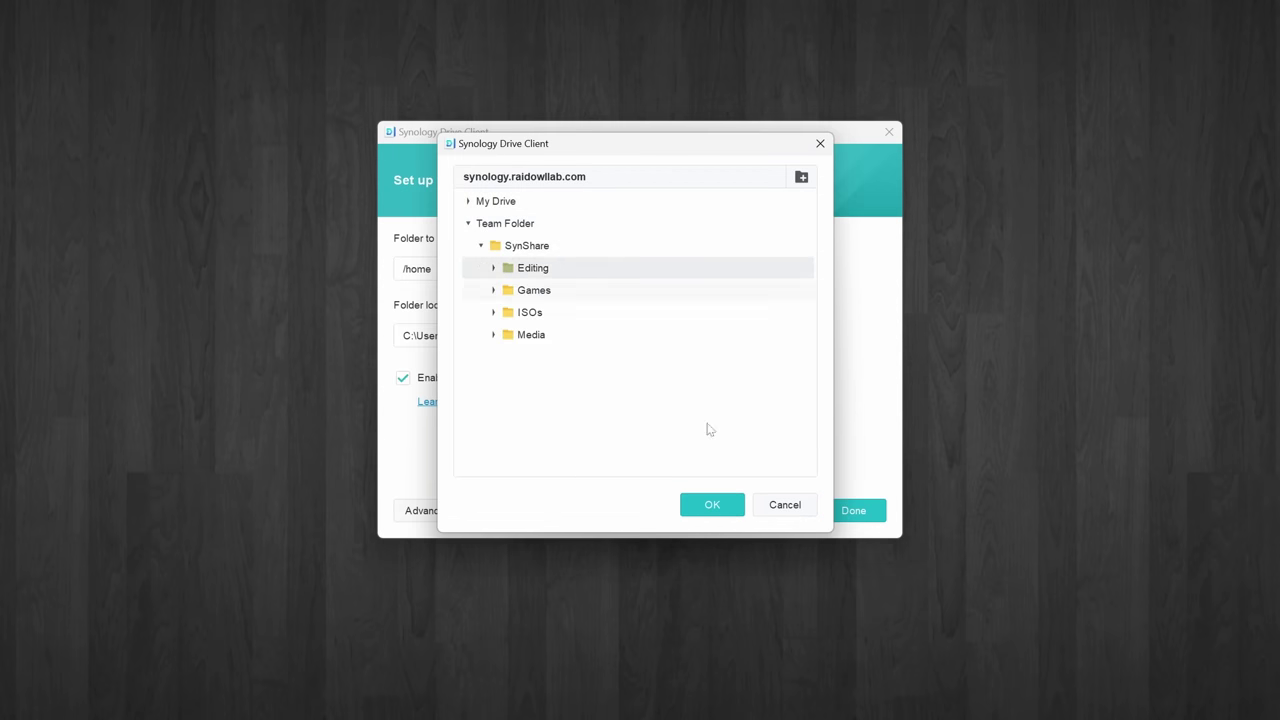
click(713, 507)
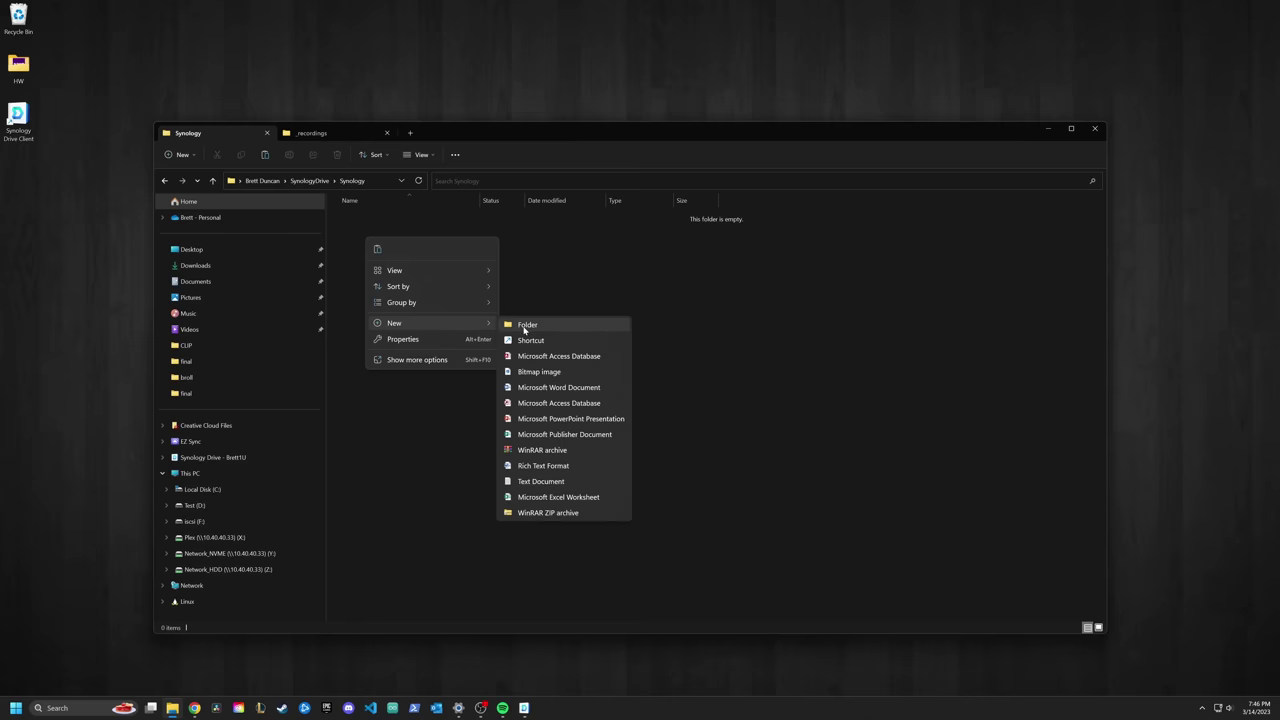
Create a Recordings folder in the local SynologyDrive folder and open it
click(529, 332)
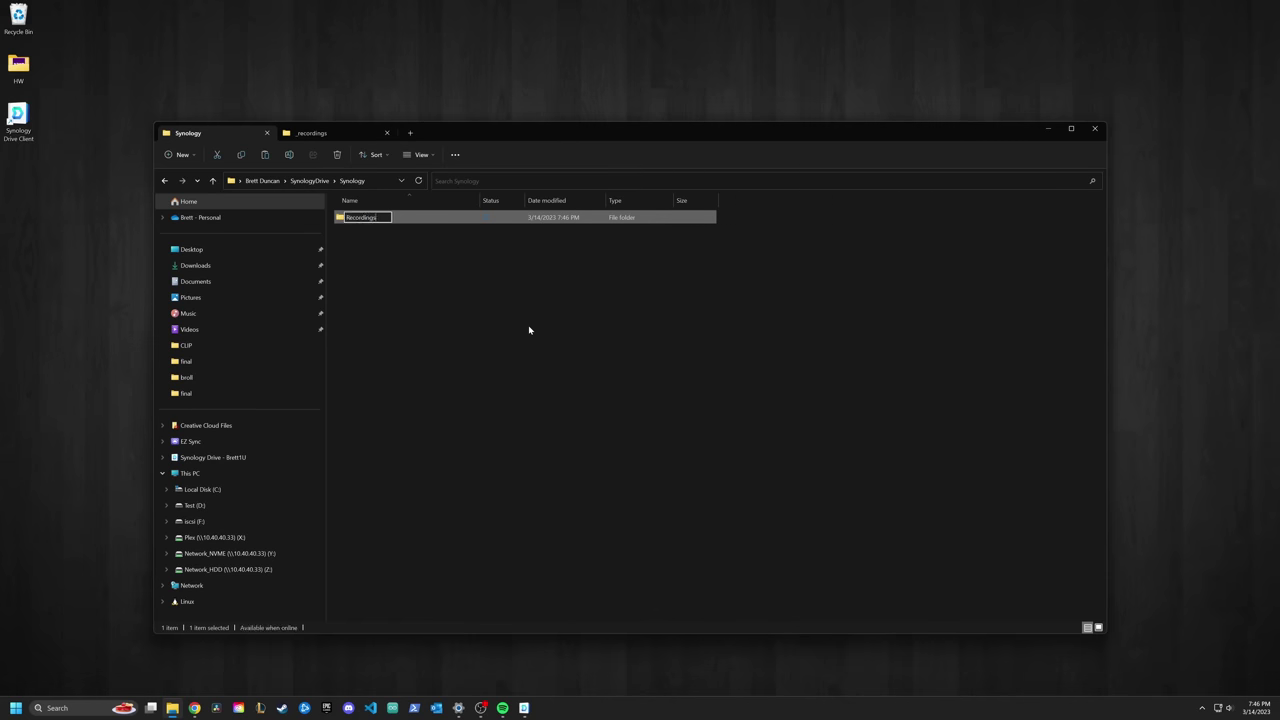
key(Return)
double_click(495, 220)
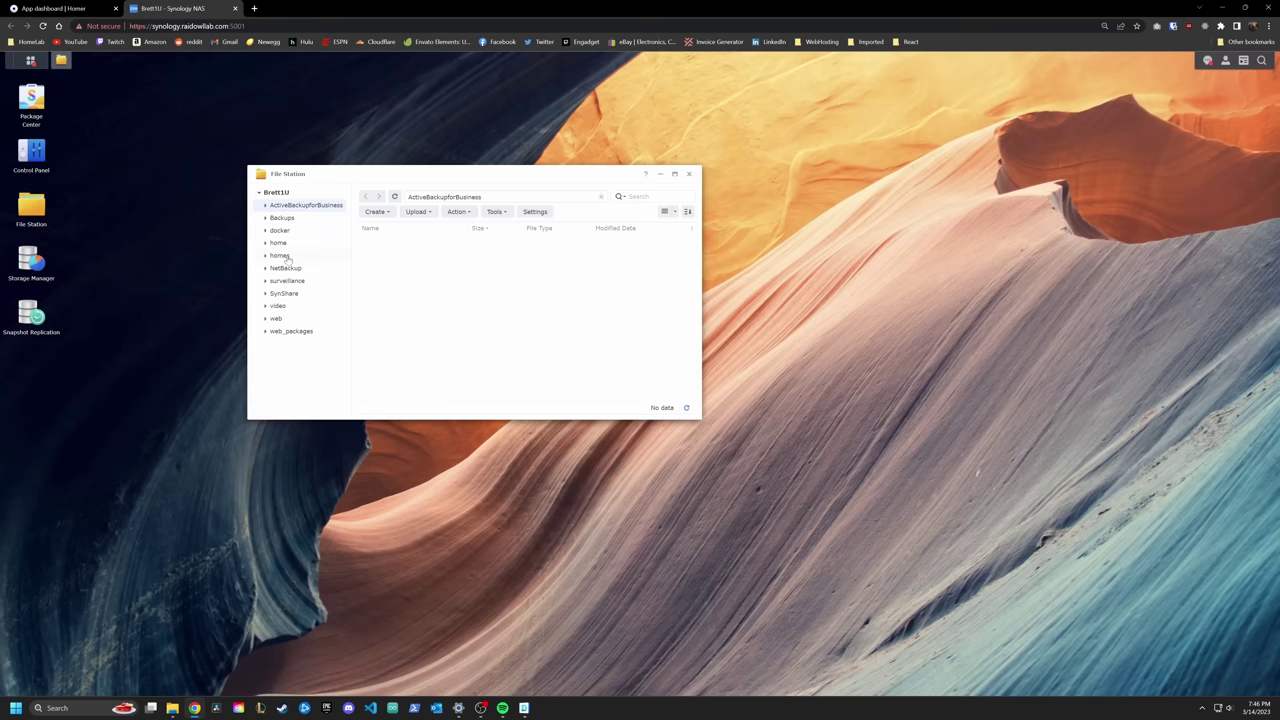
Navigate File Station to SynShare > Editing > Synology > Recordings to find the synced .mov file
click(285, 293)
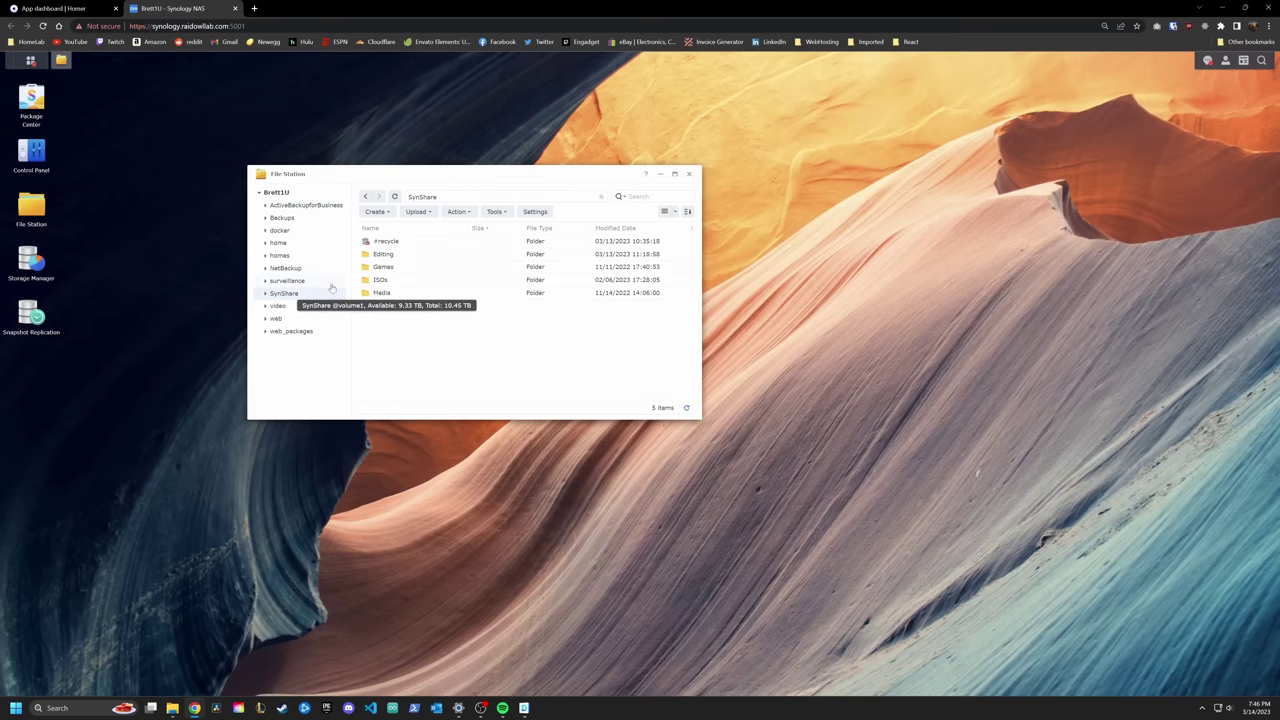
double_click(384, 254)
double_click(386, 242)
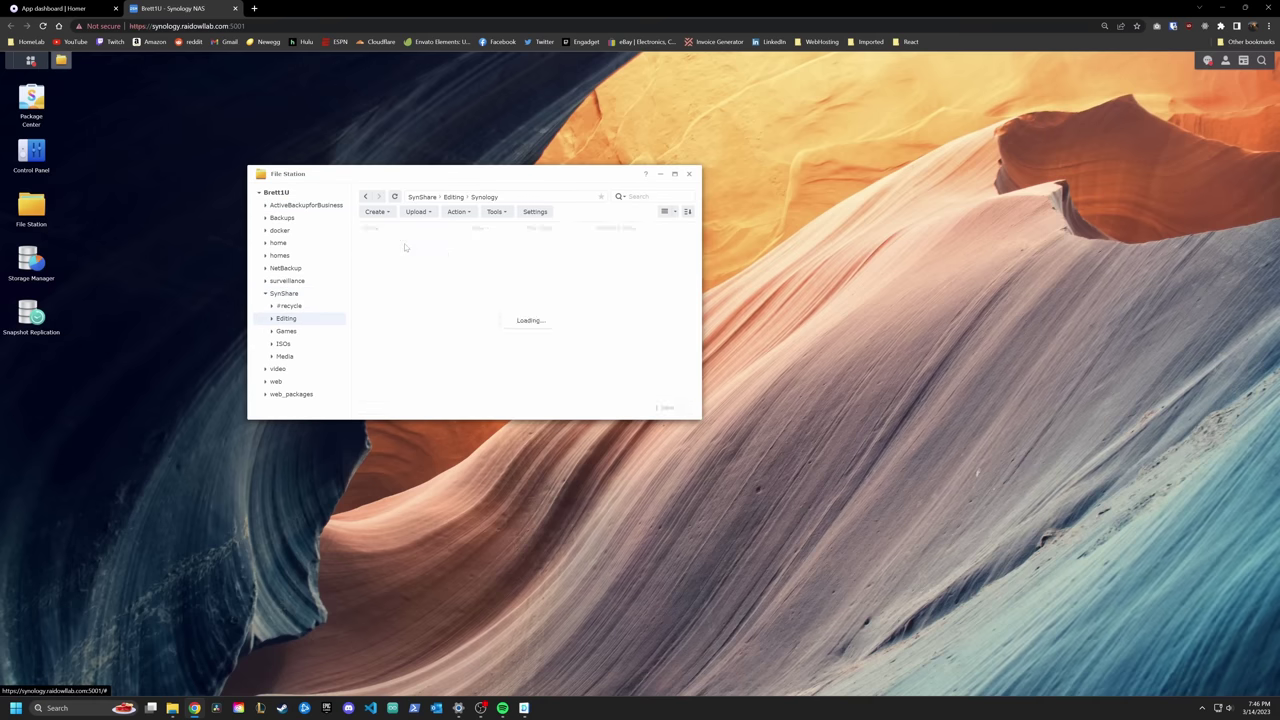
double_click(419, 246)
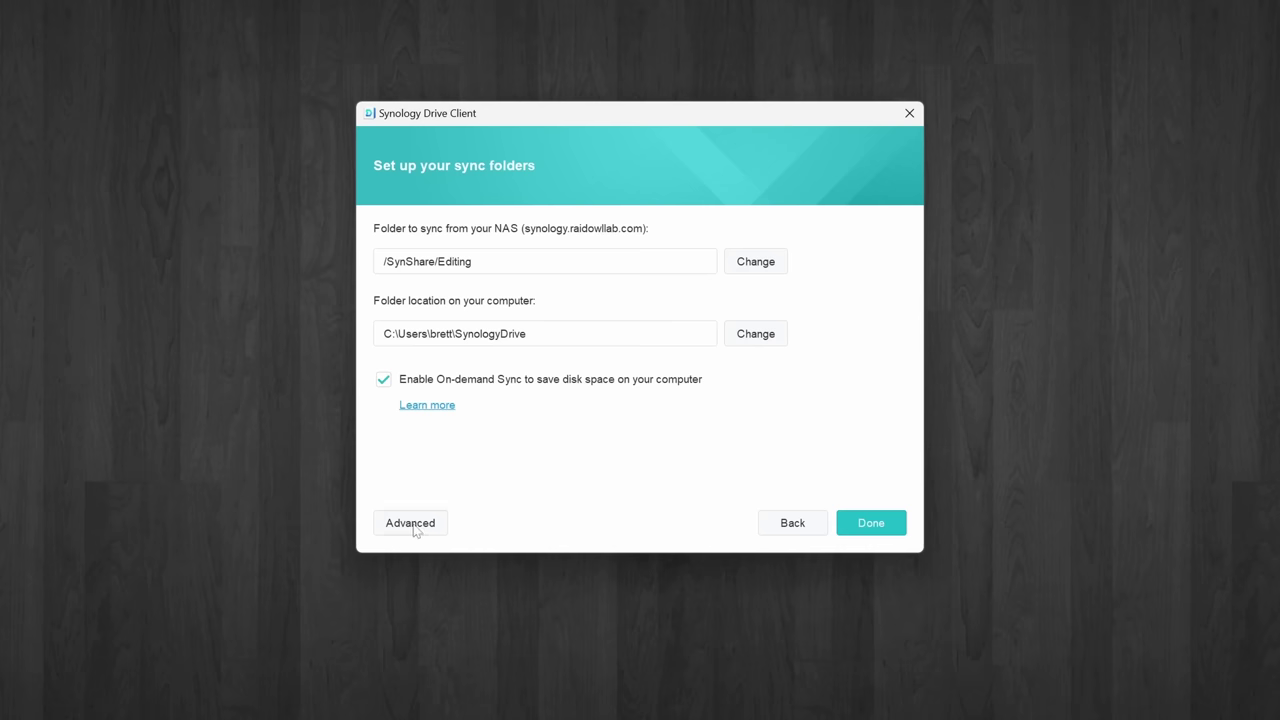
Review the Folder, File Filter and Sync Mode tabs of the Selective Sync Settings
click(412, 525)
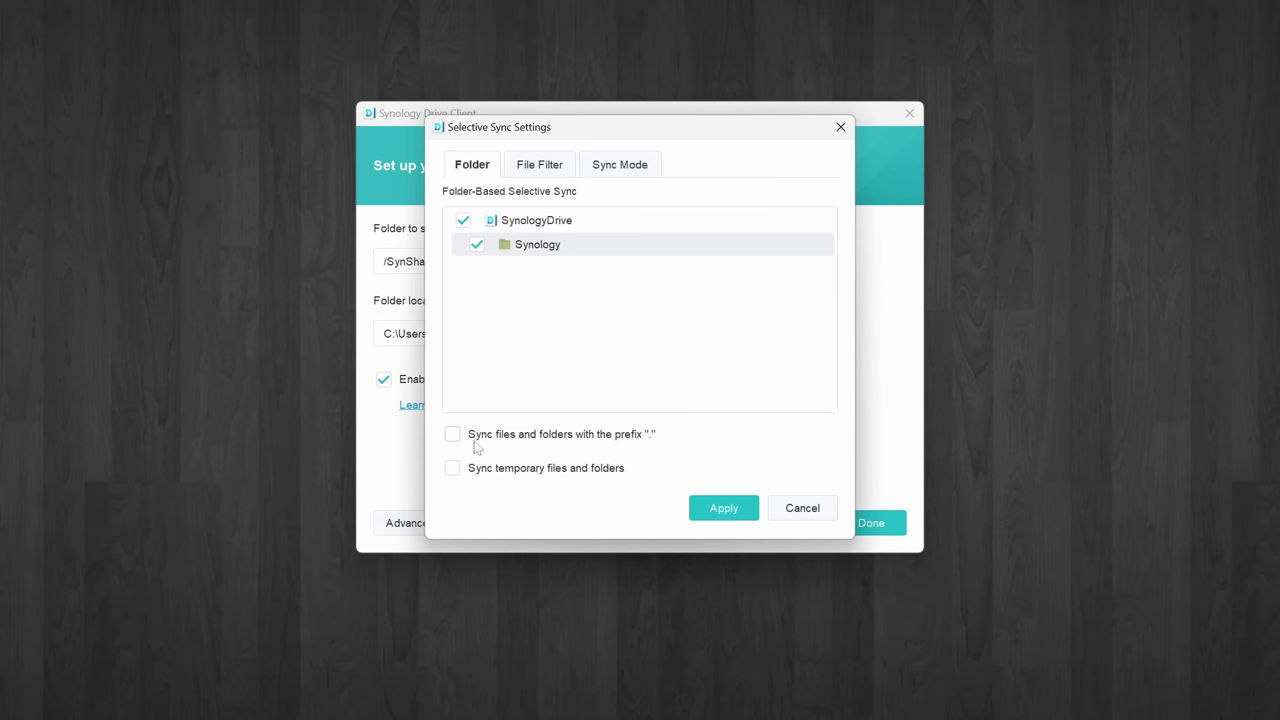
click(540, 167)
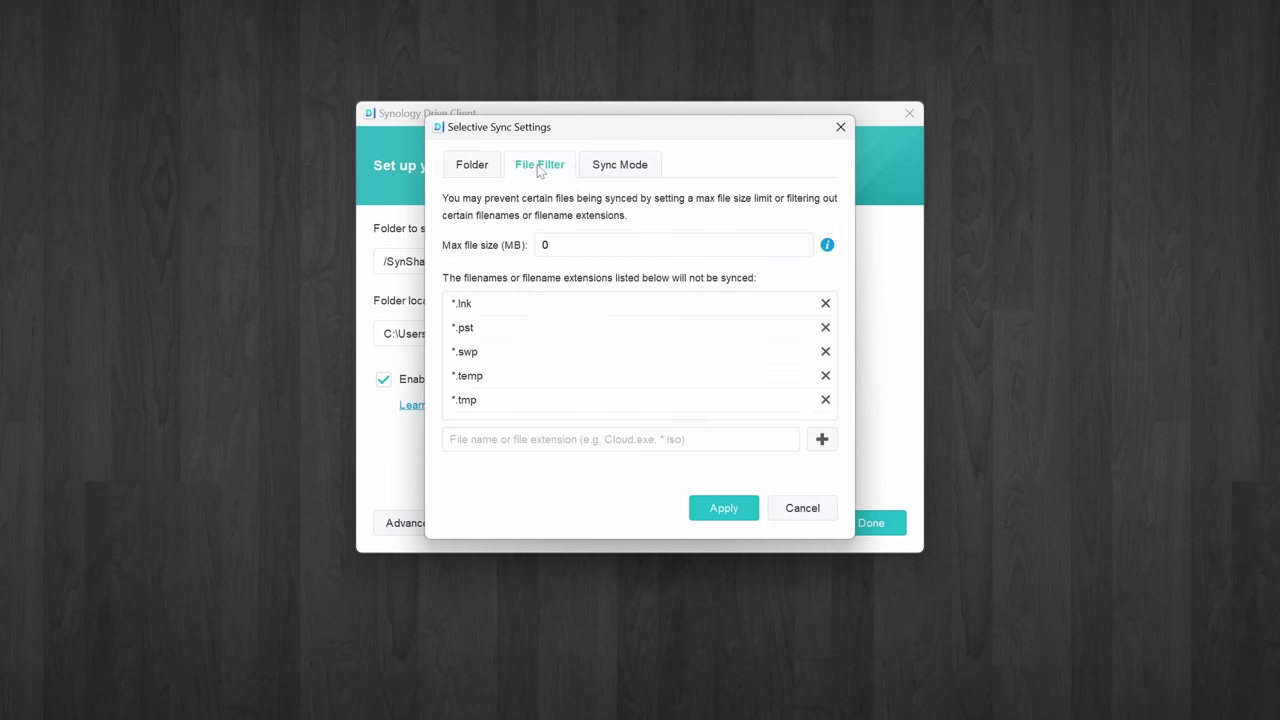
click(628, 168)
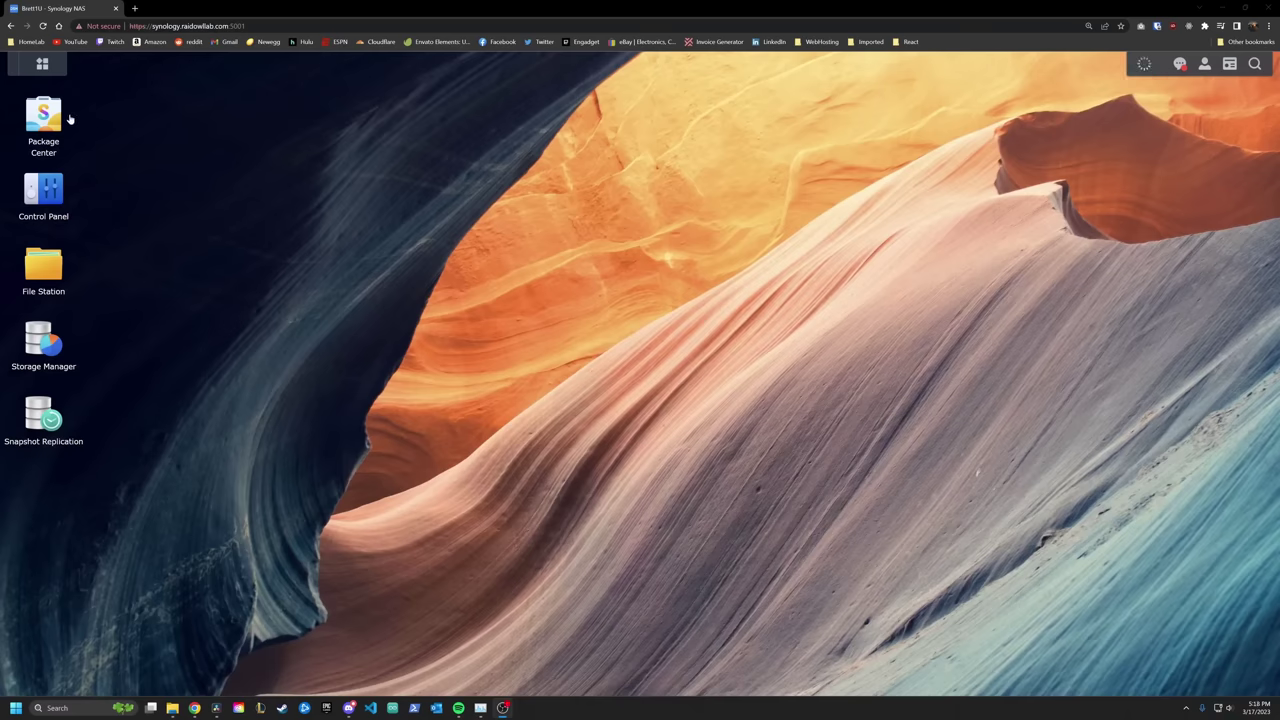
Launch Hyper Backup from Package Center and start a new data backup task
click(50, 118)
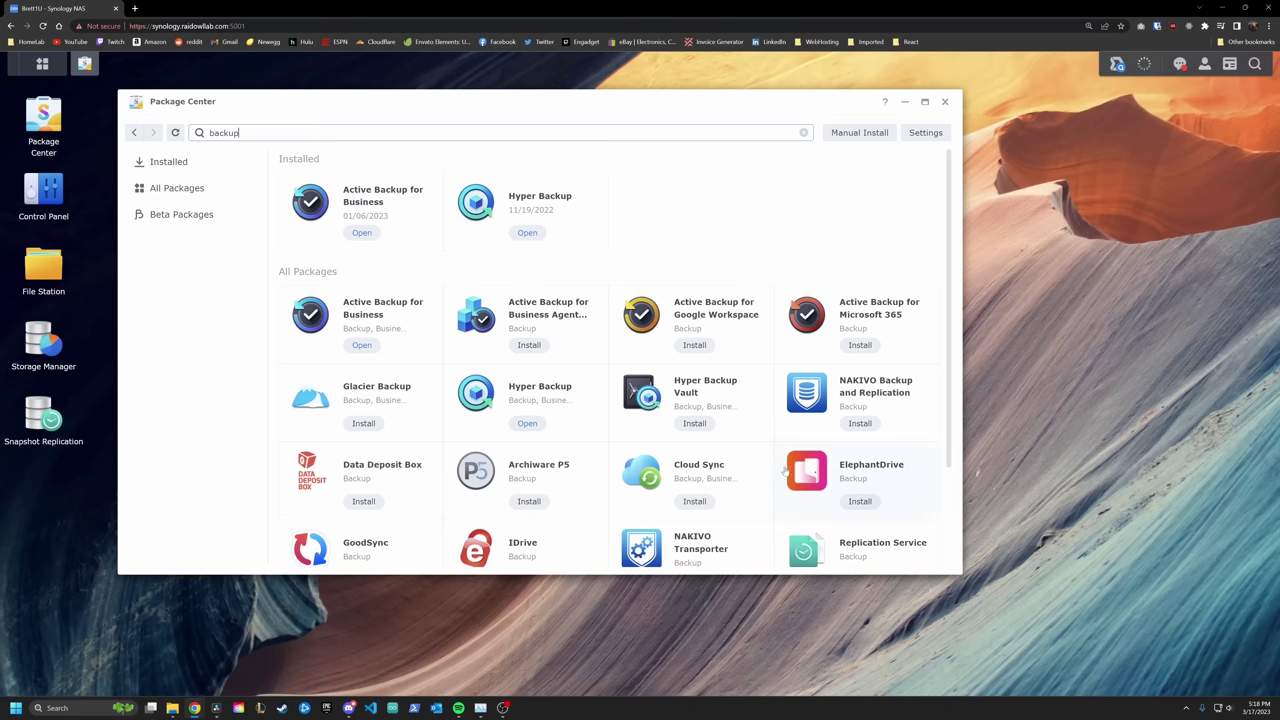
click(527, 233)
drag(544, 203, 526, 176)
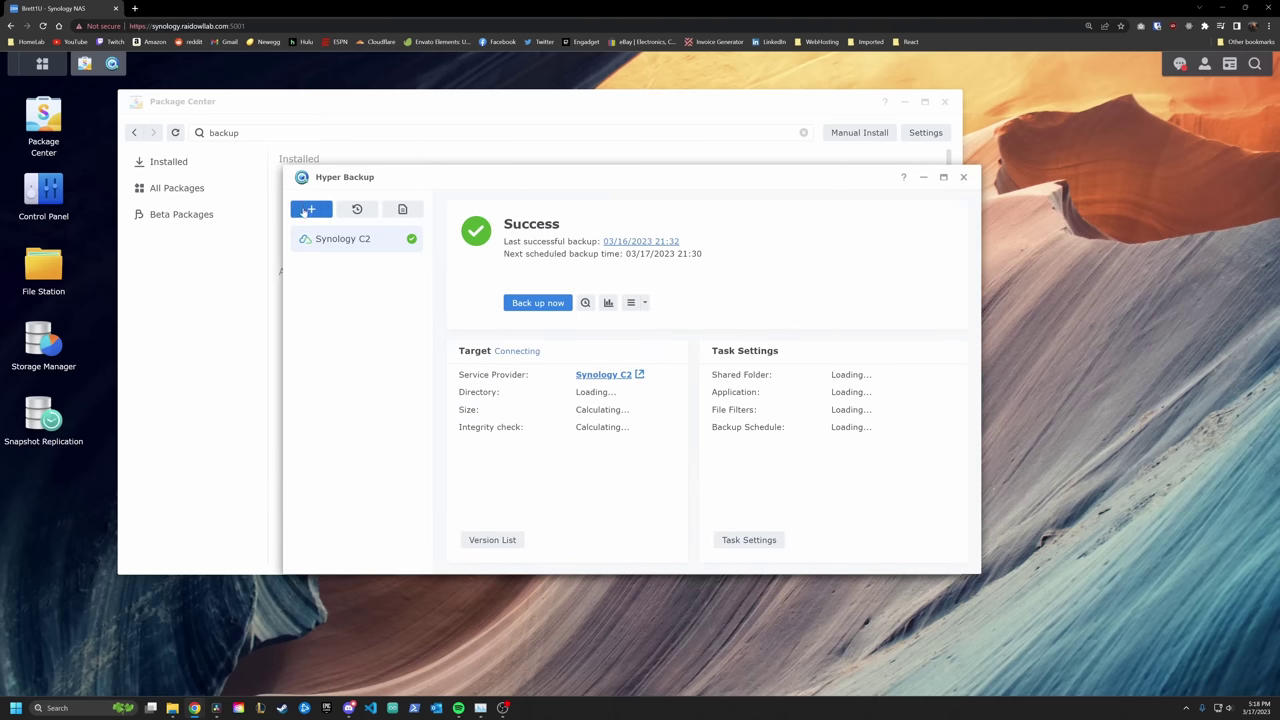
click(320, 233)
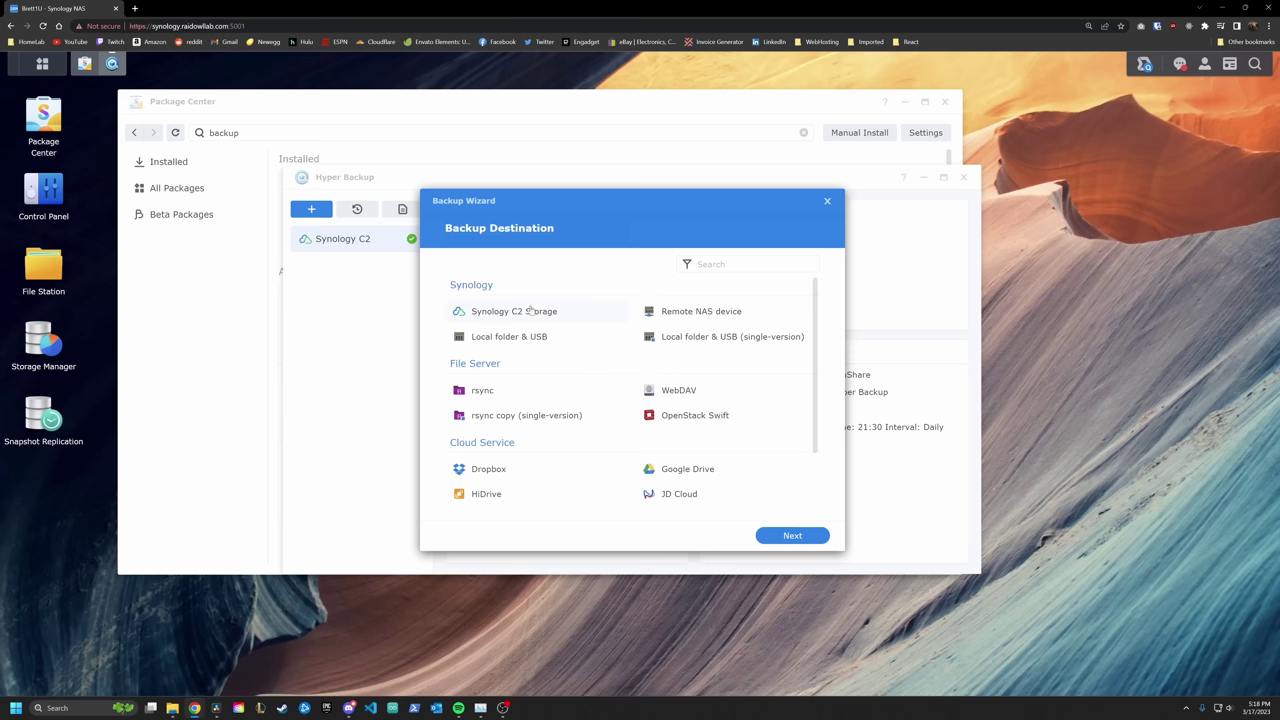
Advance the Backup Wizard to the rsync server's Backup Destination Settings
click(775, 538)
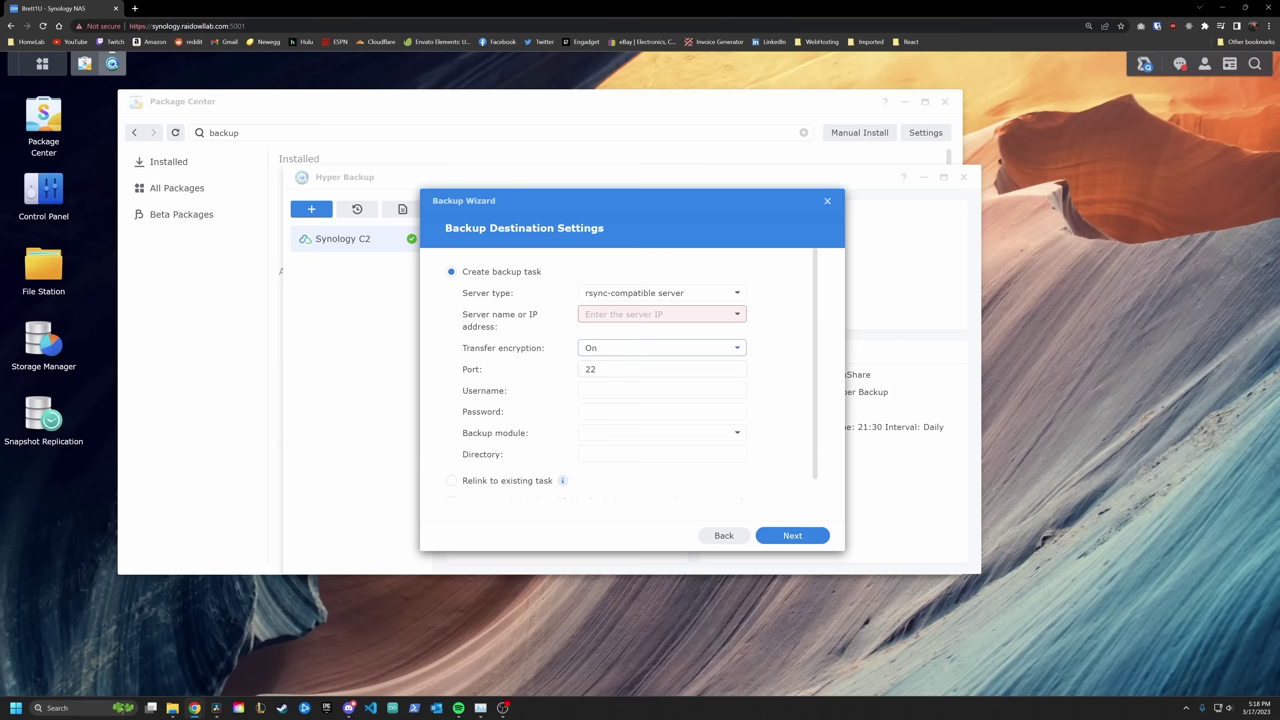
scroll(632, 374, down, 1)
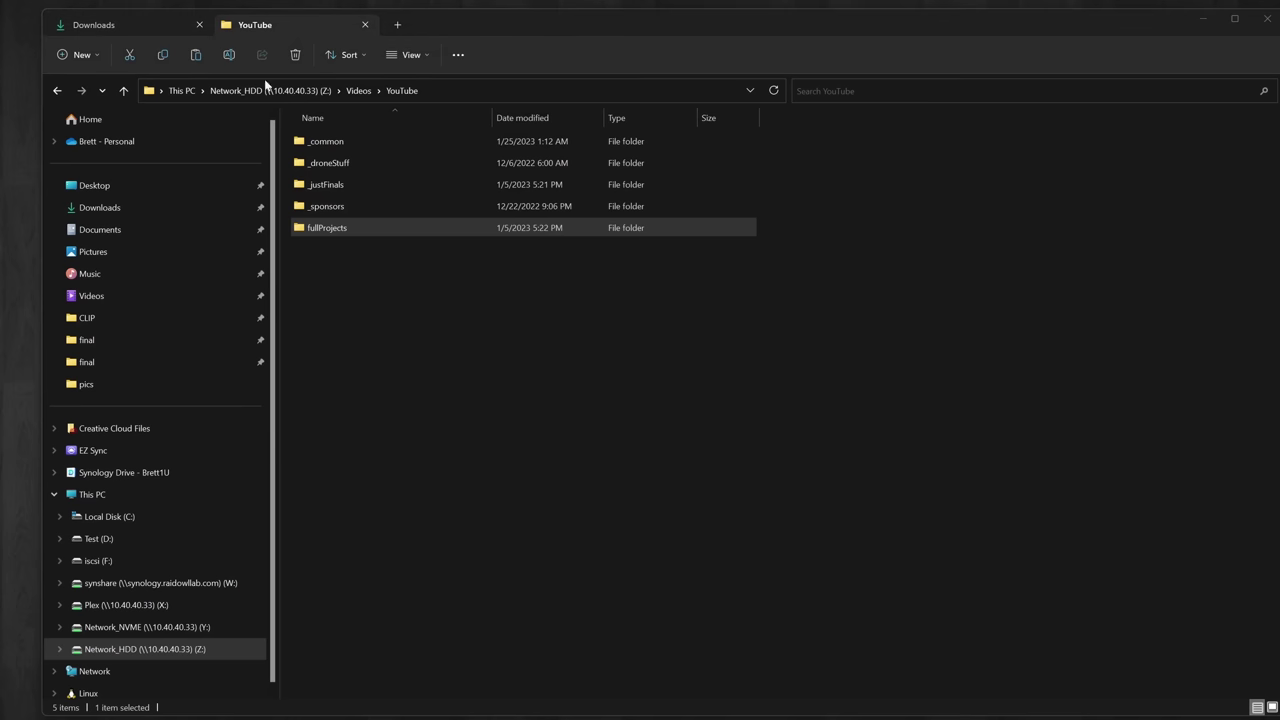
Browse into fullProjects > homeServer and view the raspPIforWeek folder's properties
double_click(335, 229)
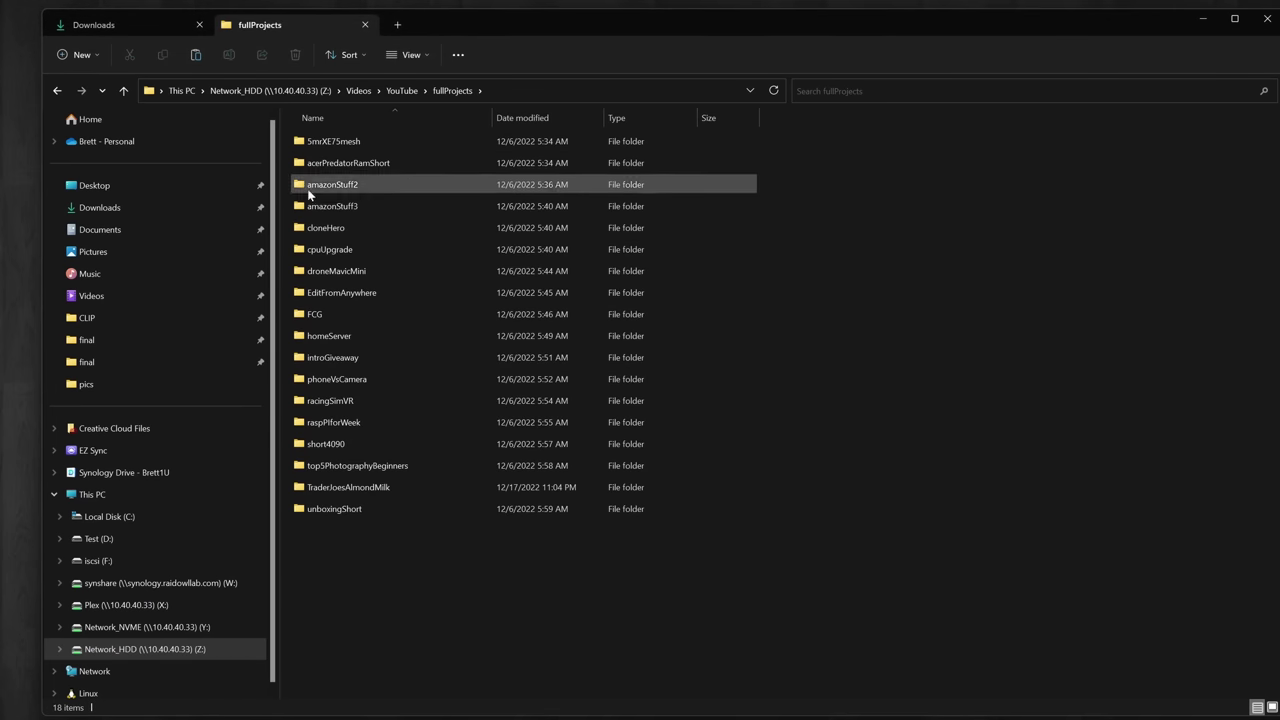
double_click(328, 336)
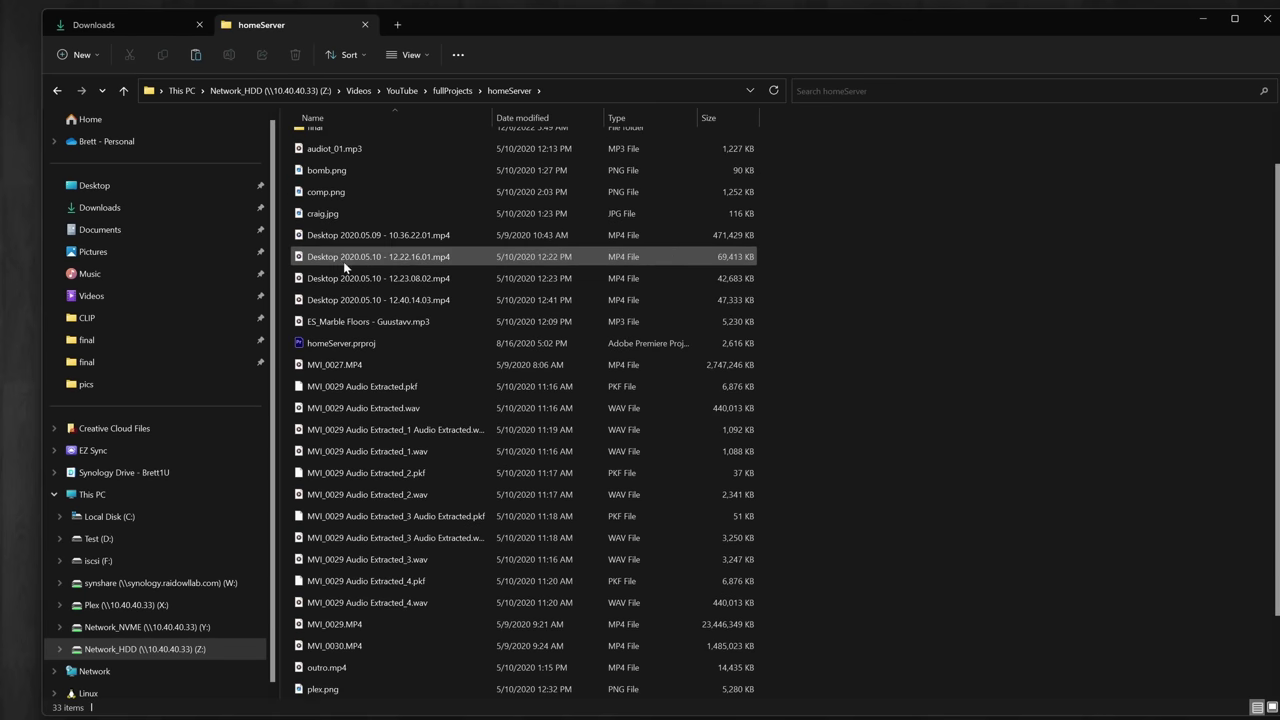
scroll(345, 266, down, 1)
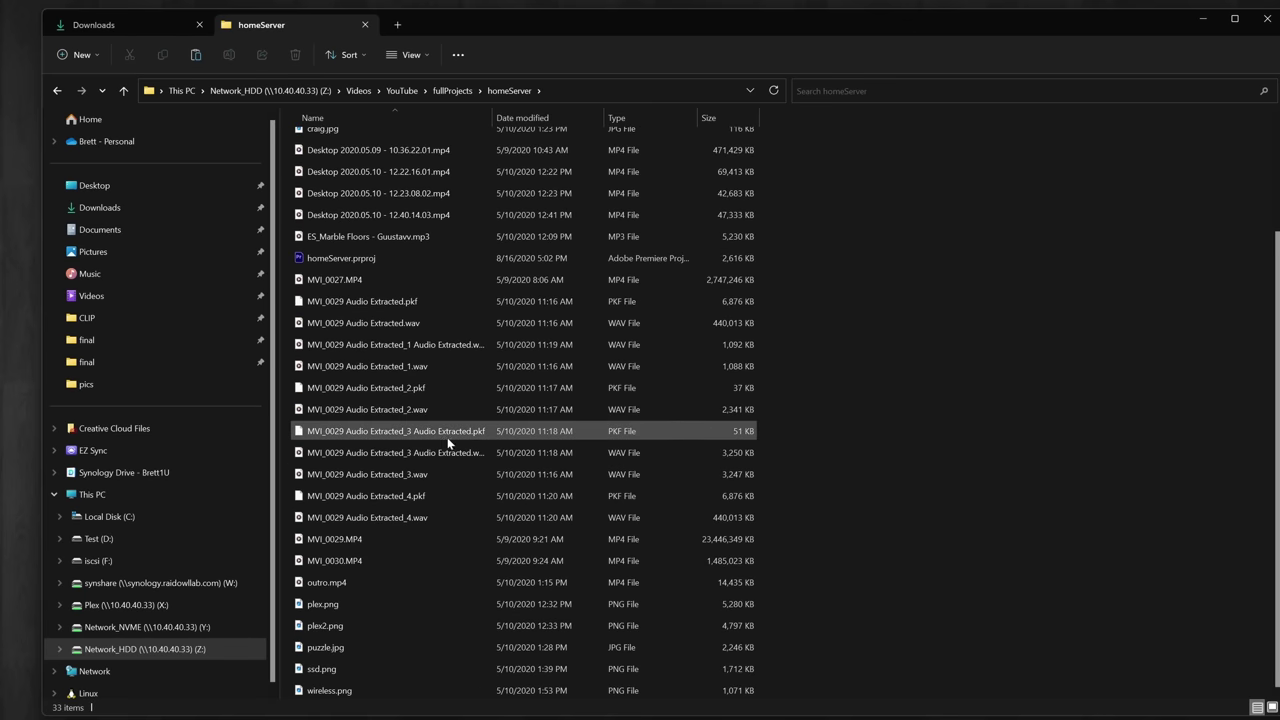
scroll(447, 437, up, 3)
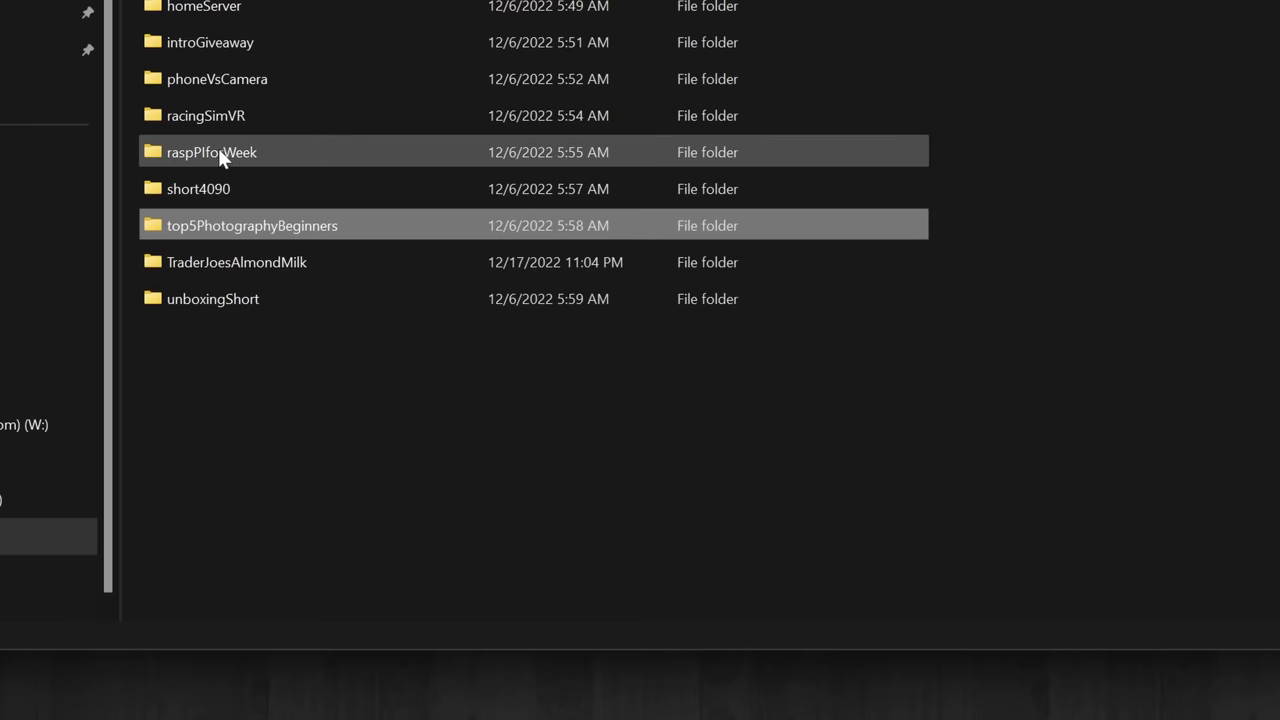
click(218, 150)
right_click(218, 150)
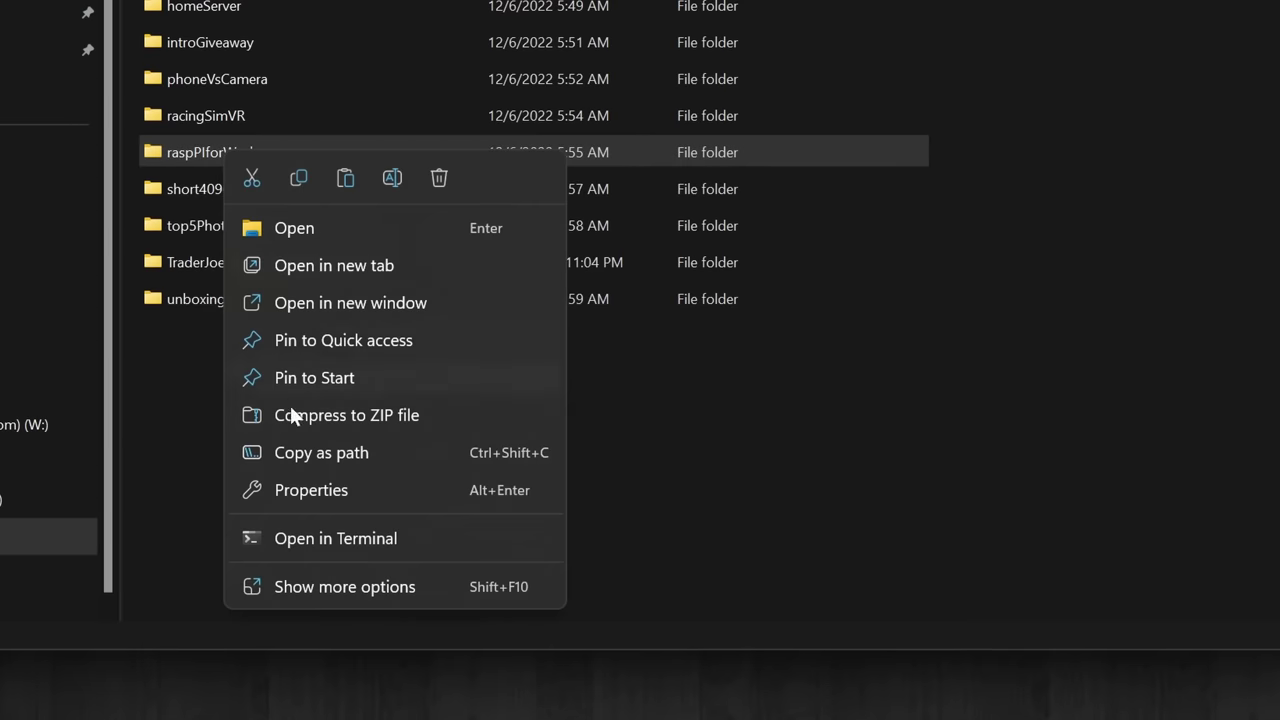
click(291, 488)
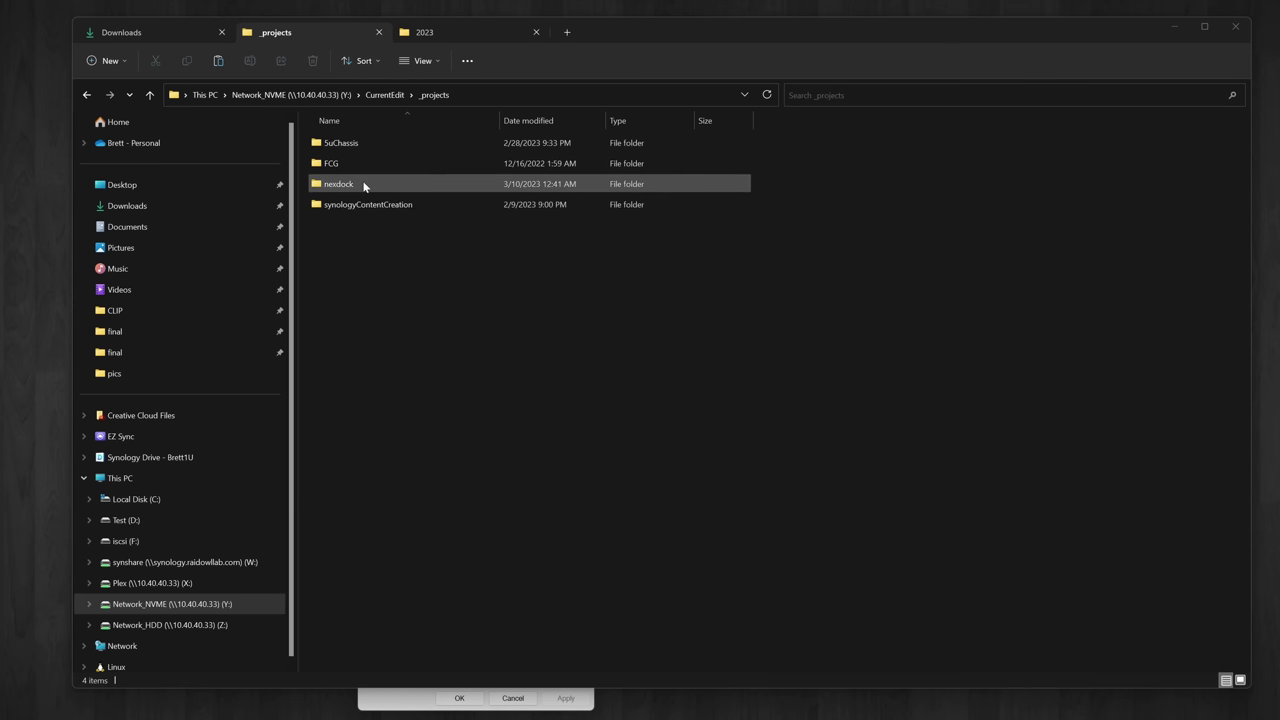
In the 2023 folder, look inside reolink, then view the reolink folder's properties
click(462, 38)
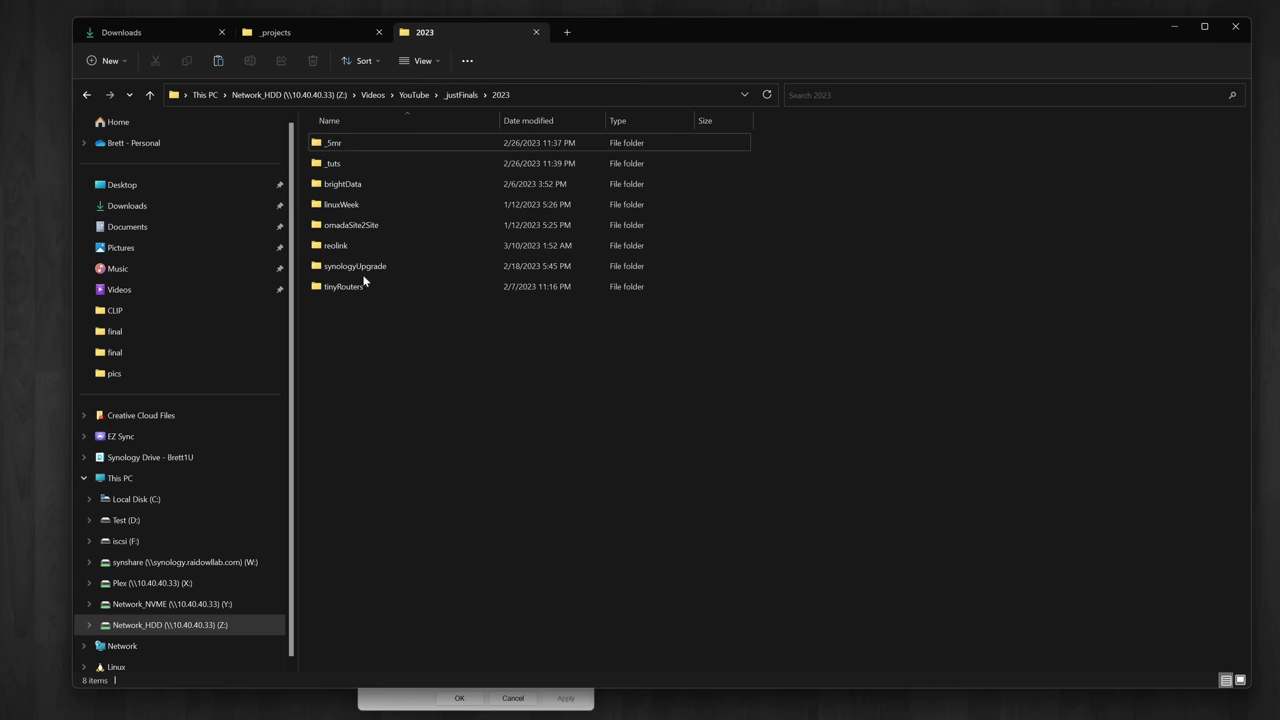
double_click(337, 245)
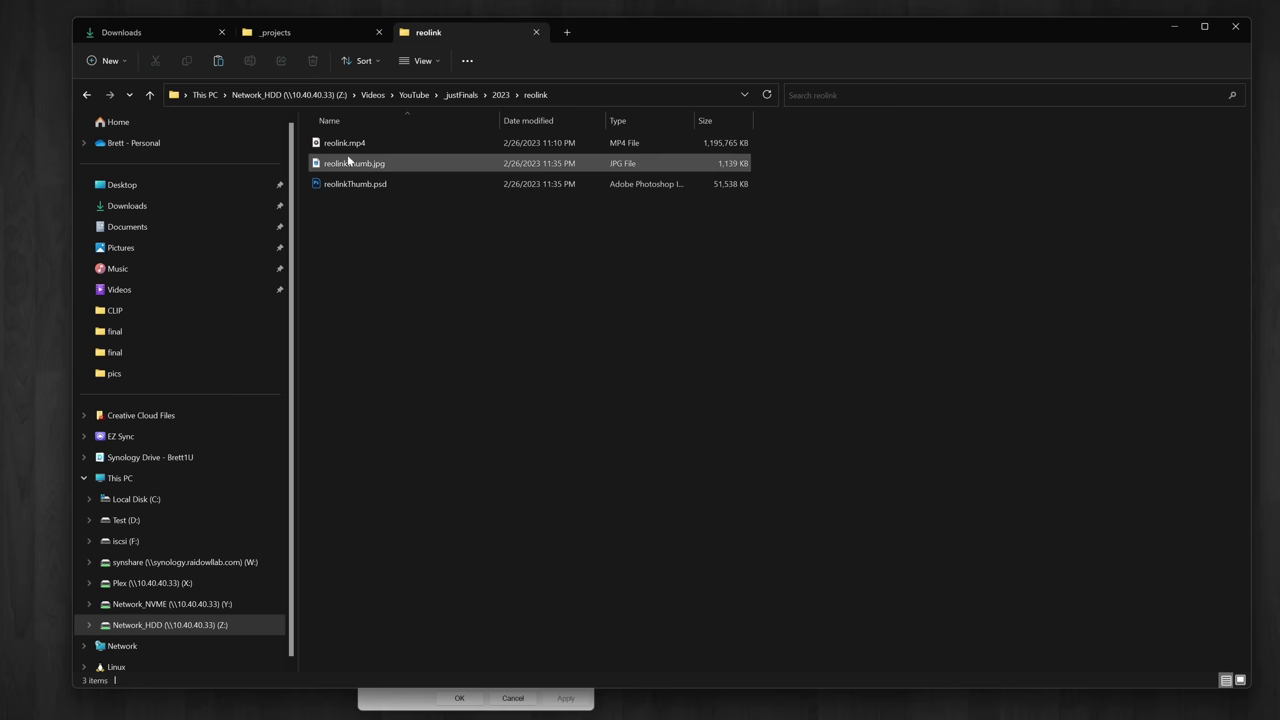
click(499, 95)
right_click(353, 247)
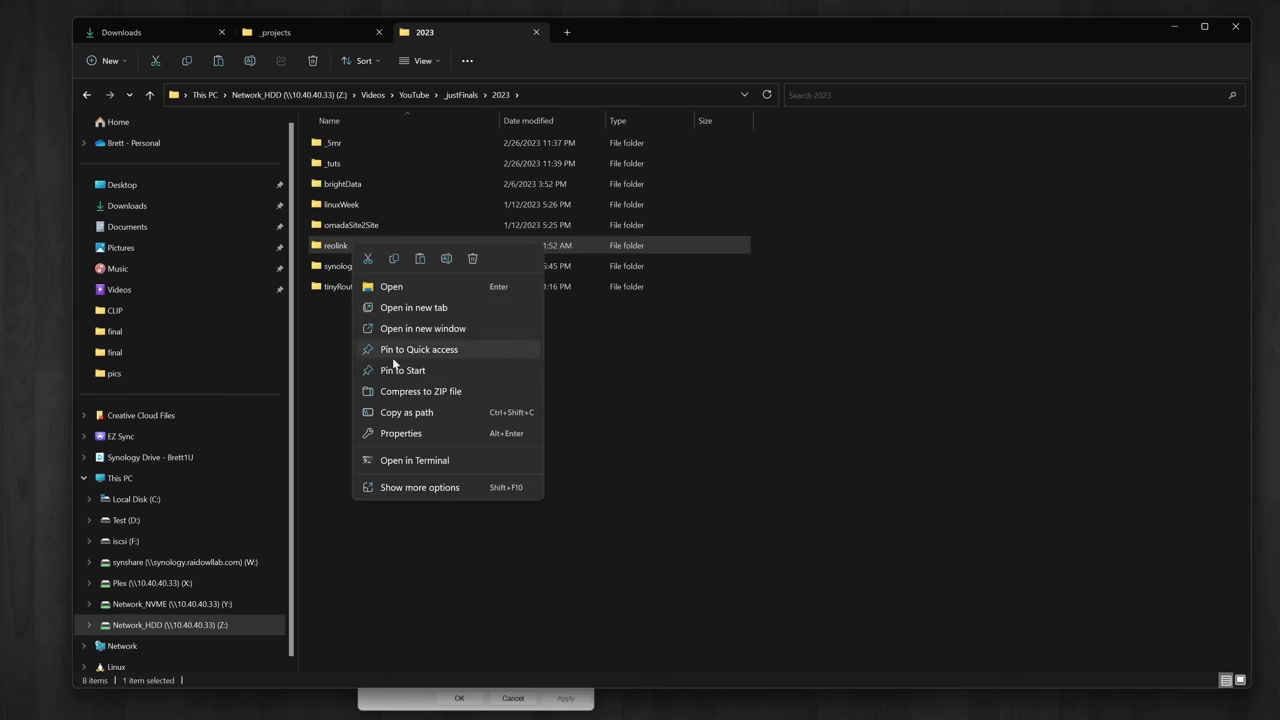
click(420, 435)
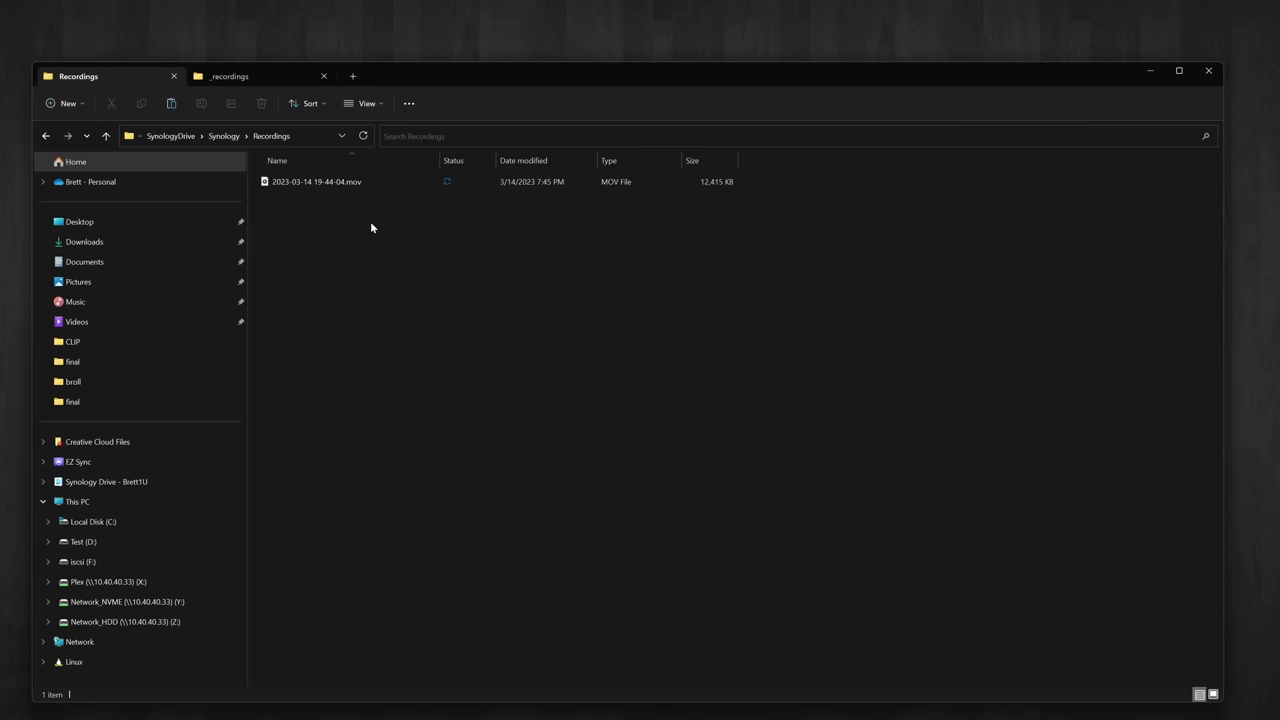
In File Station, open Synology > Recordings to see the synced .mov file
click(443, 181)
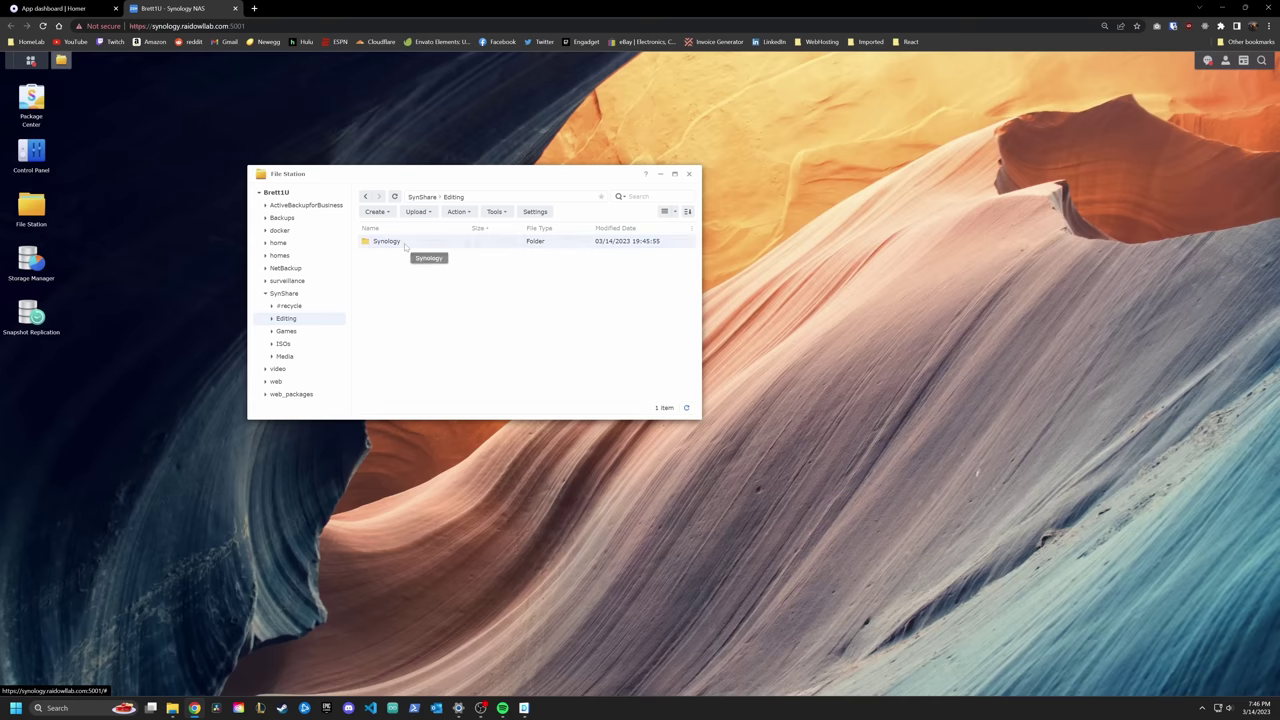
double_click(405, 247)
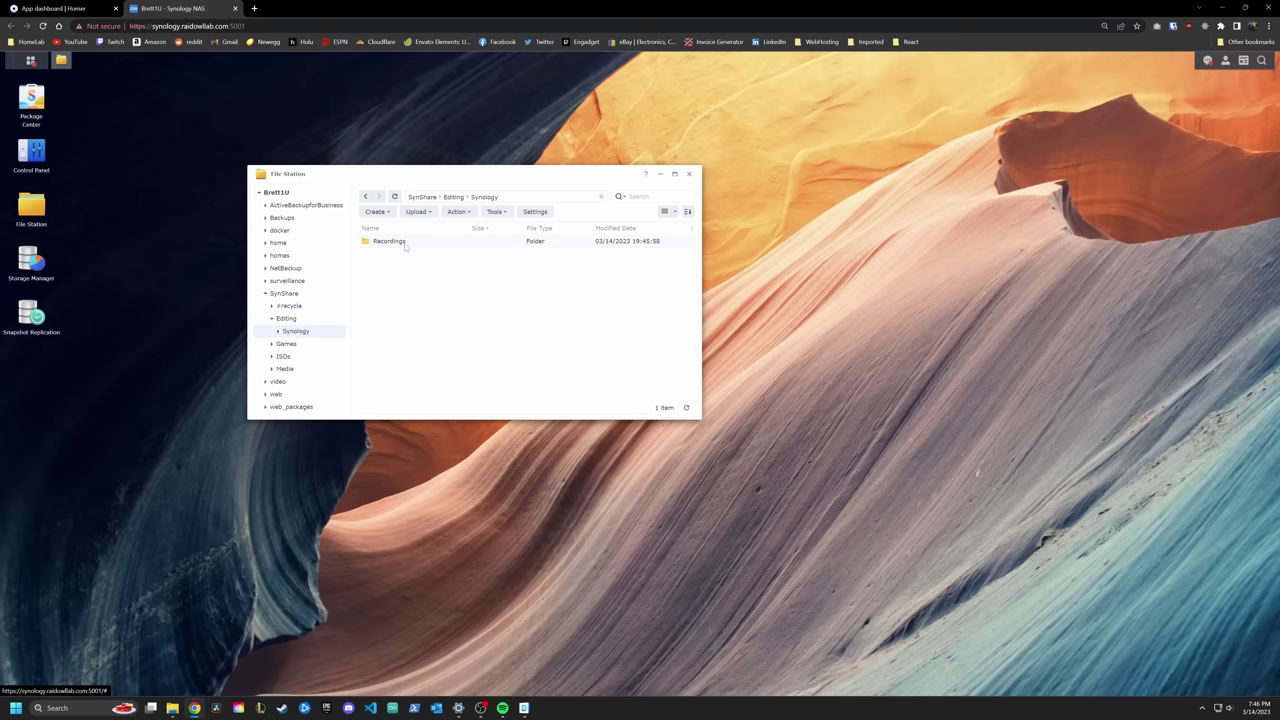
double_click(390, 241)
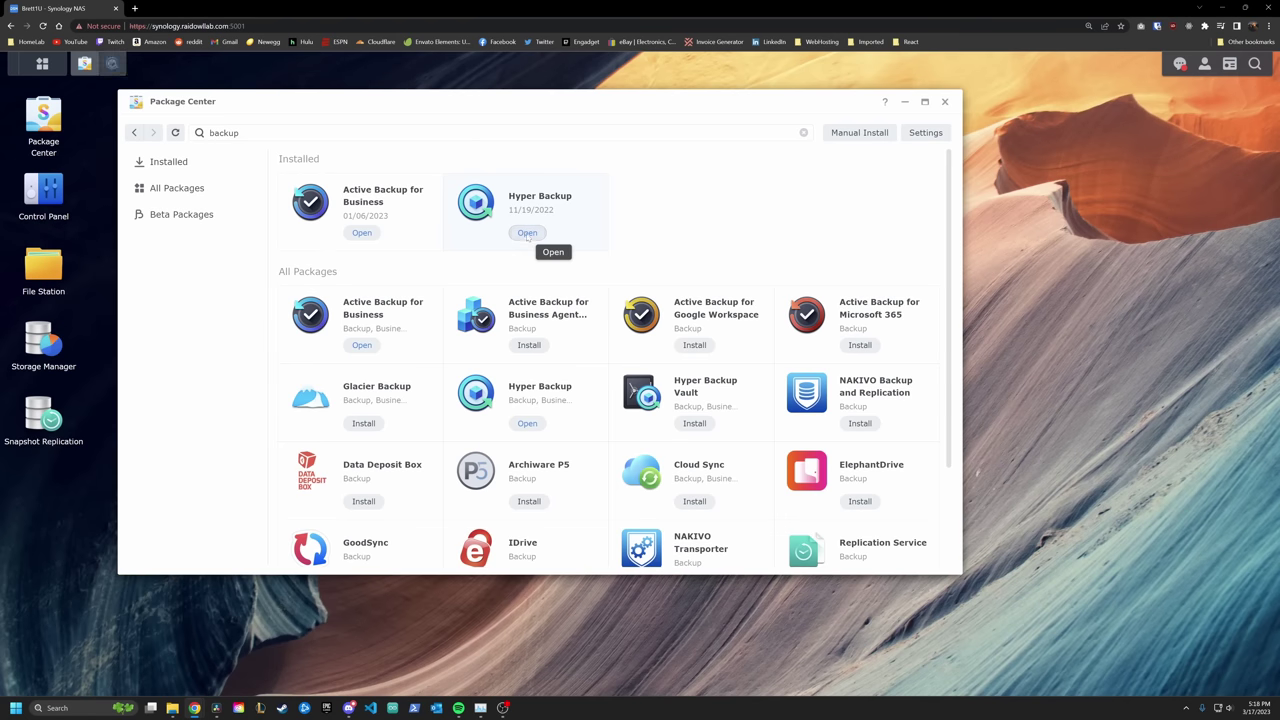
Launch Hyper Backup from Package Center to show its Synology C2 task
click(526, 233)
drag(542, 198, 539, 192)
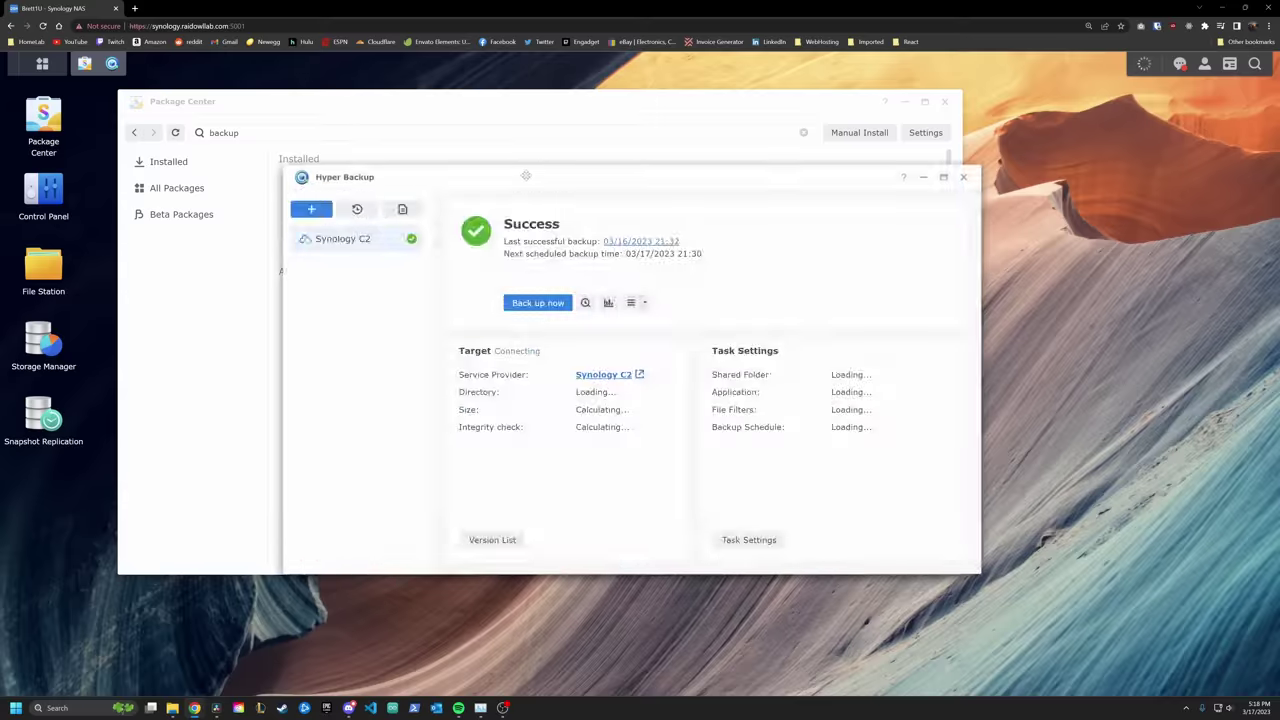